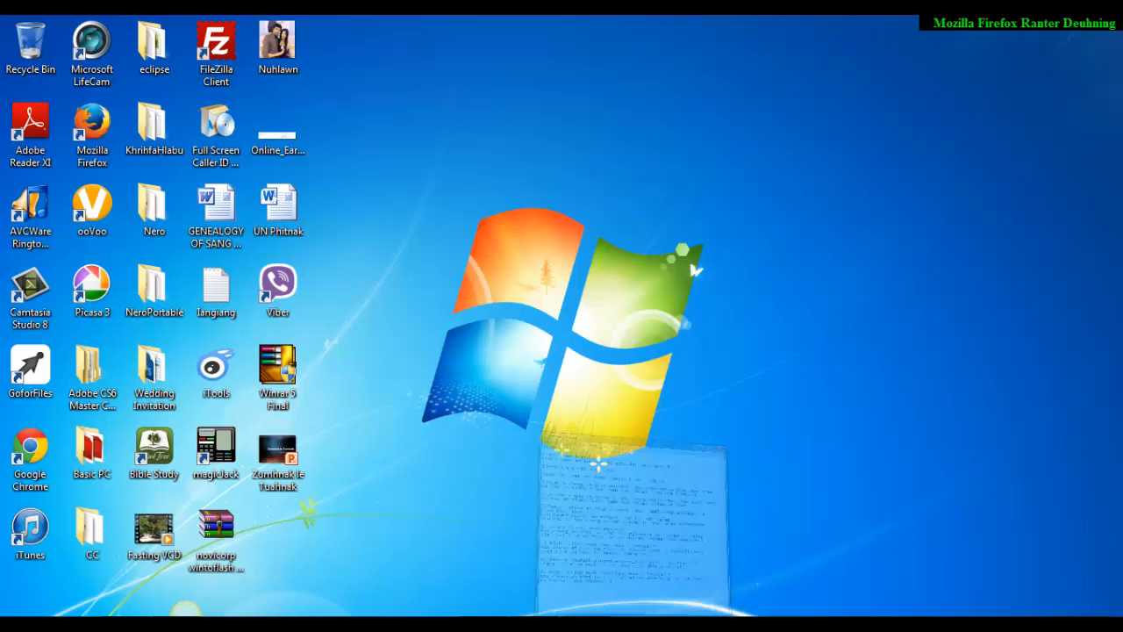
Read the opening notes in the Readme file about clearing history, checking extensions and starting Mozilla Firefox
drag(633, 61, 567, 60)
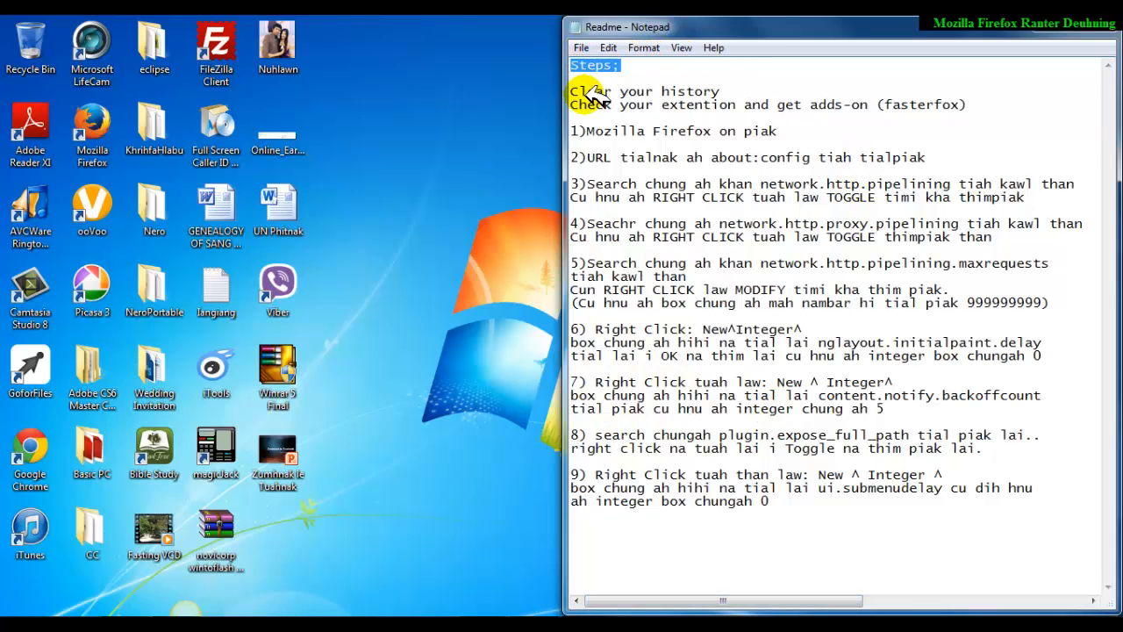
drag(793, 130, 572, 131)
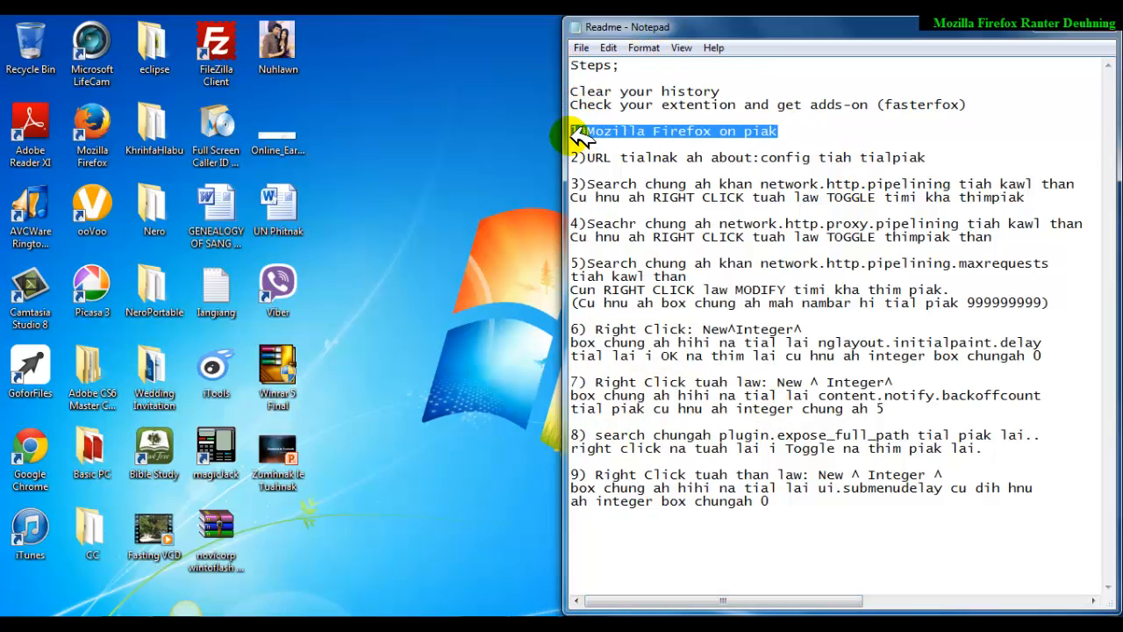
drag(969, 105, 569, 90)
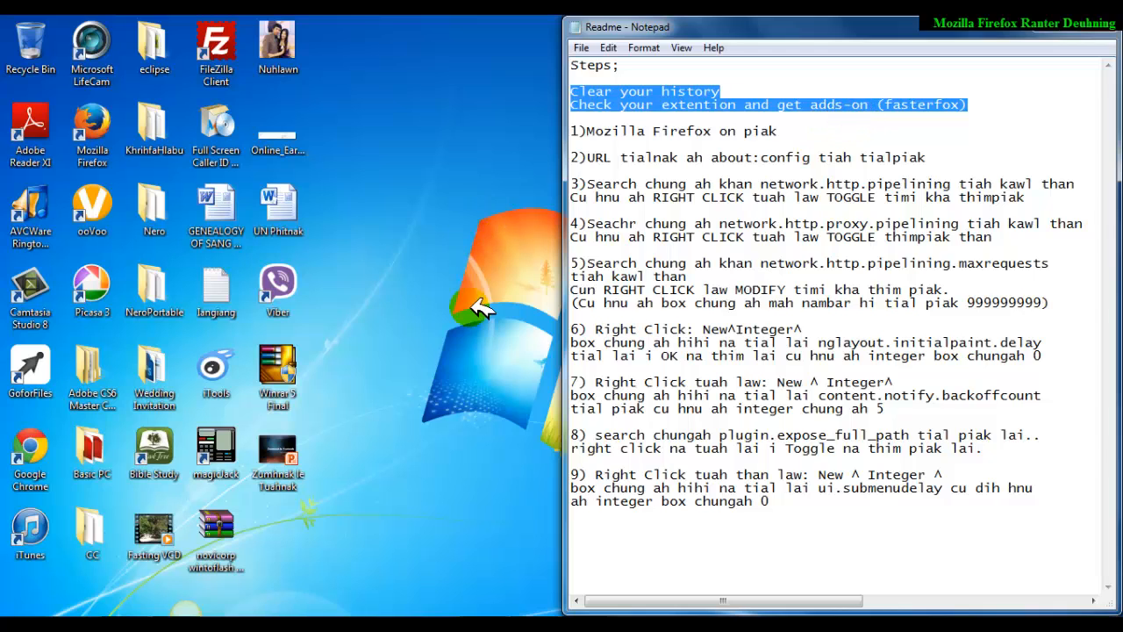
Refresh the desktop and launch Mozilla Firefox
right_click(401, 88)
click(446, 130)
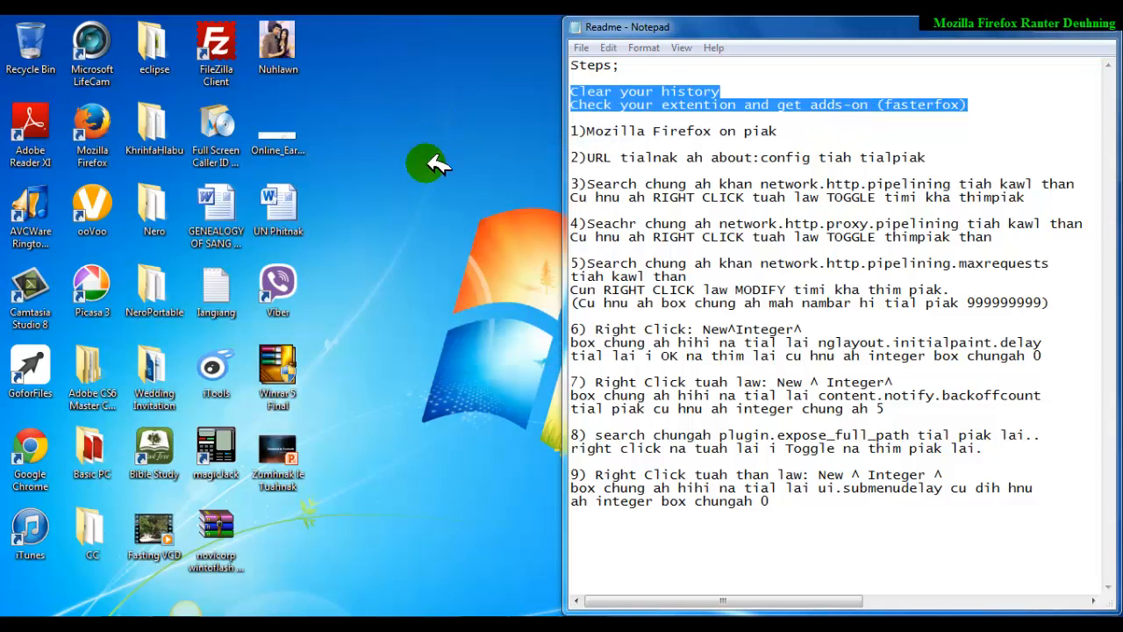
click(100, 120)
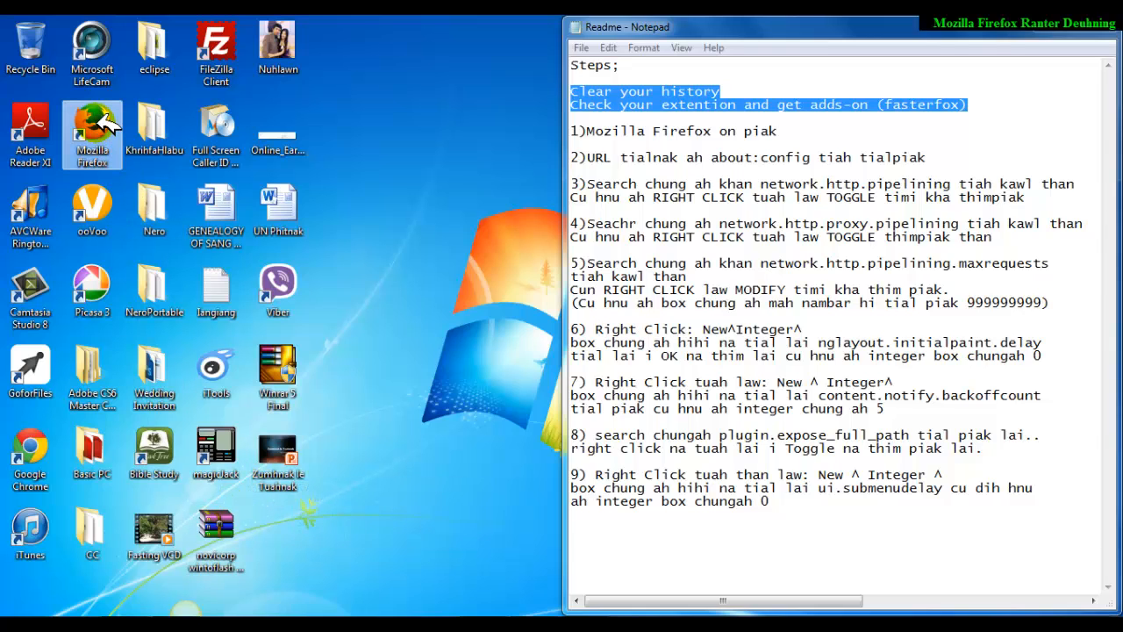
click(449, 178)
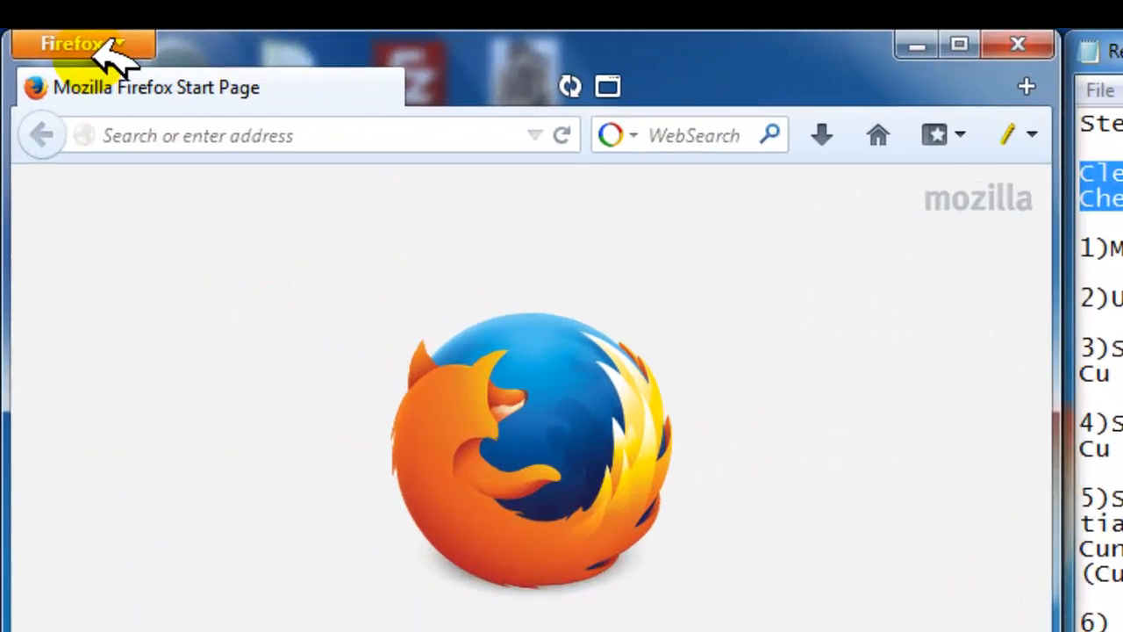
Open the full browsing history and delete the Today entry
click(44, 23)
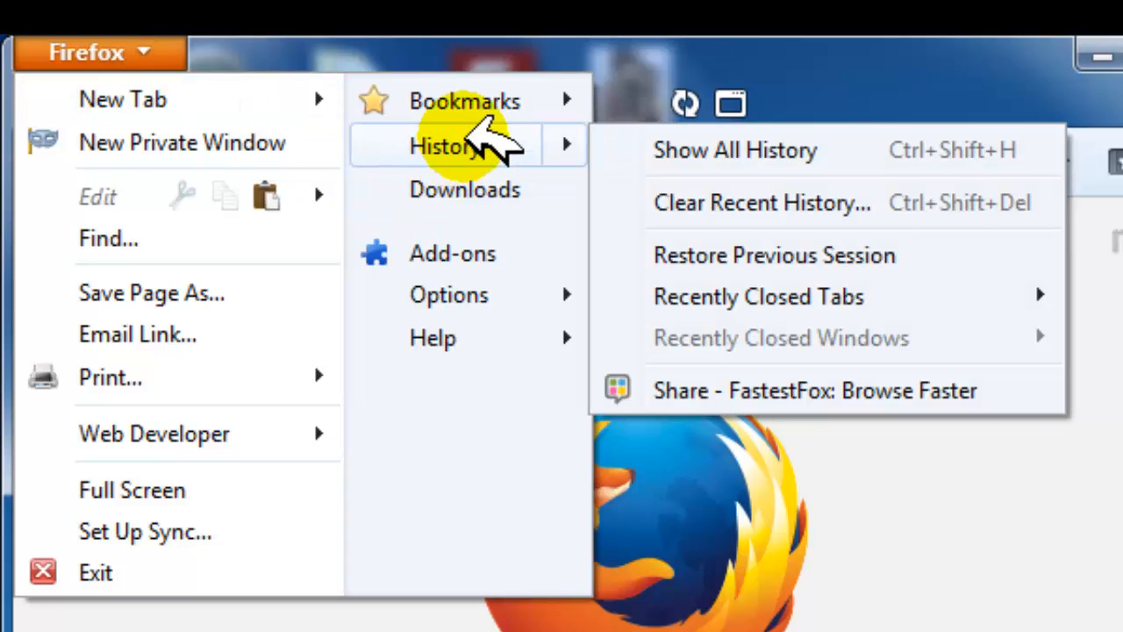
click(478, 132)
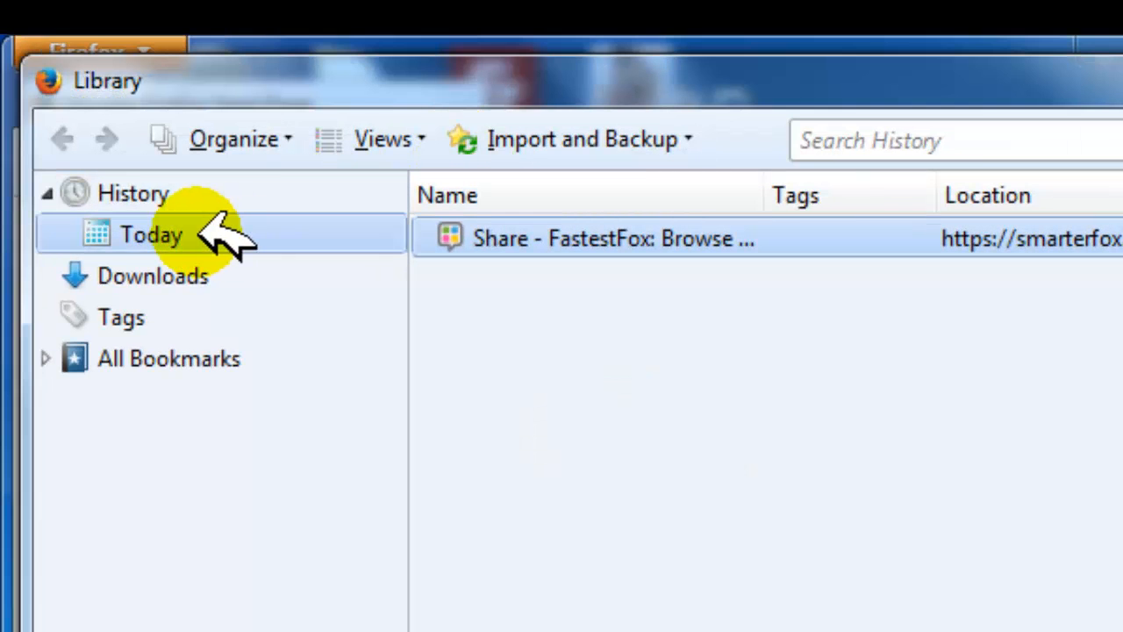
click(131, 193)
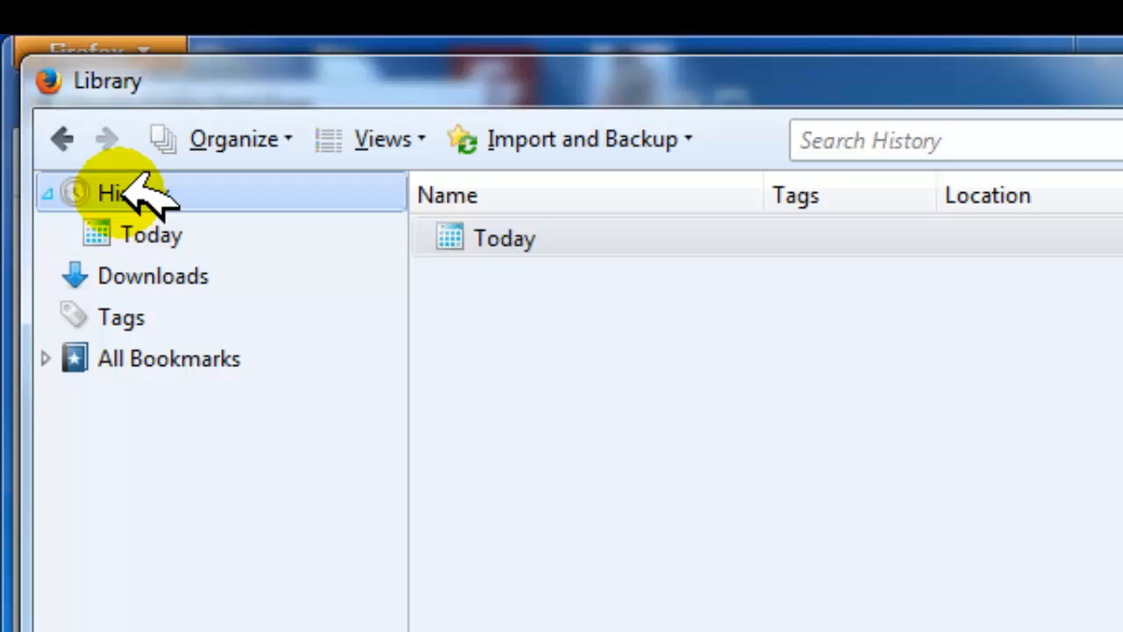
right_click(130, 192)
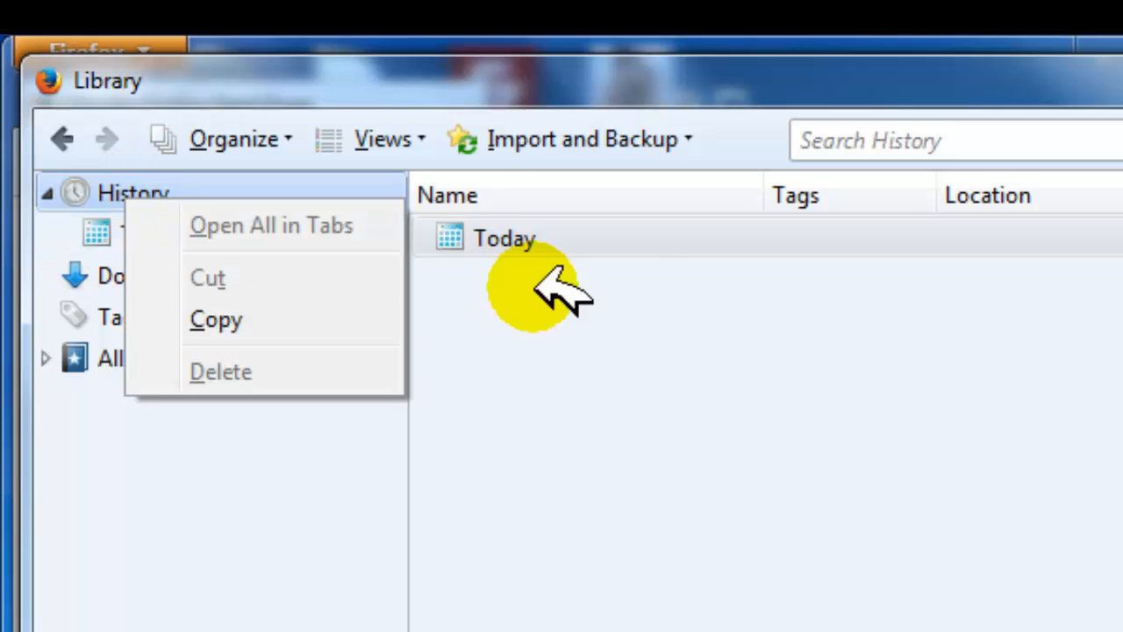
click(526, 238)
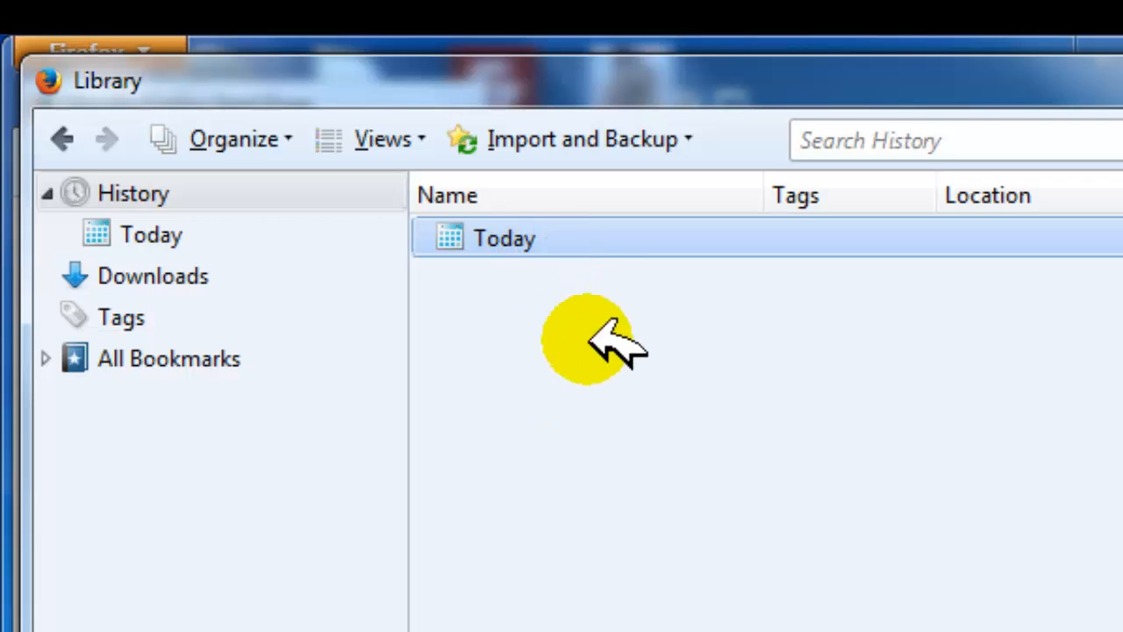
right_click(520, 248)
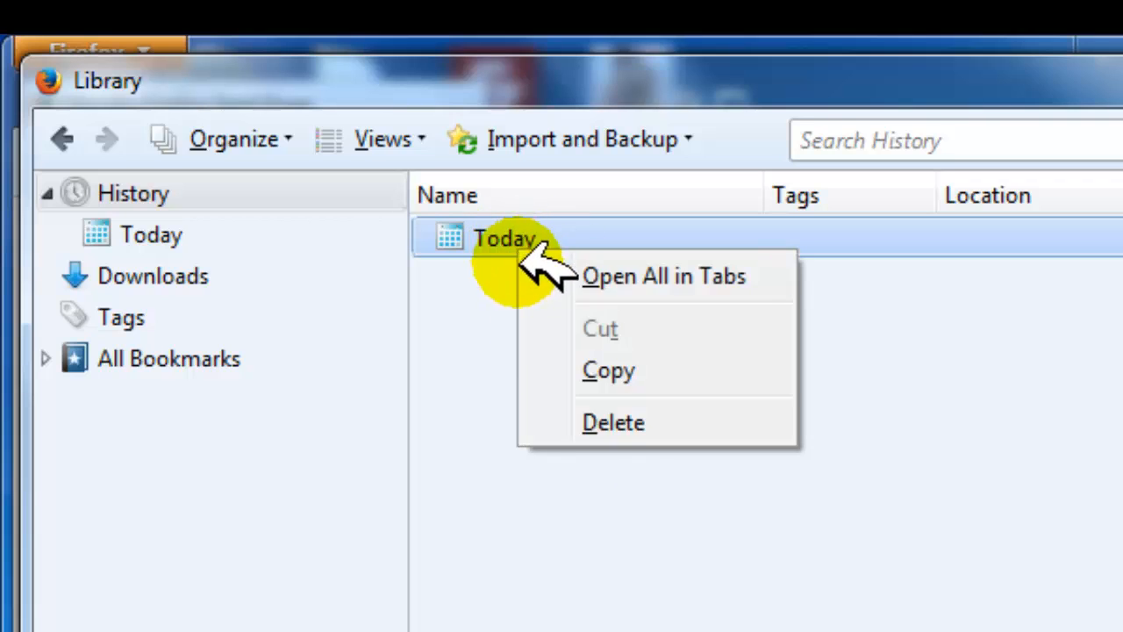
click(624, 423)
click(224, 195)
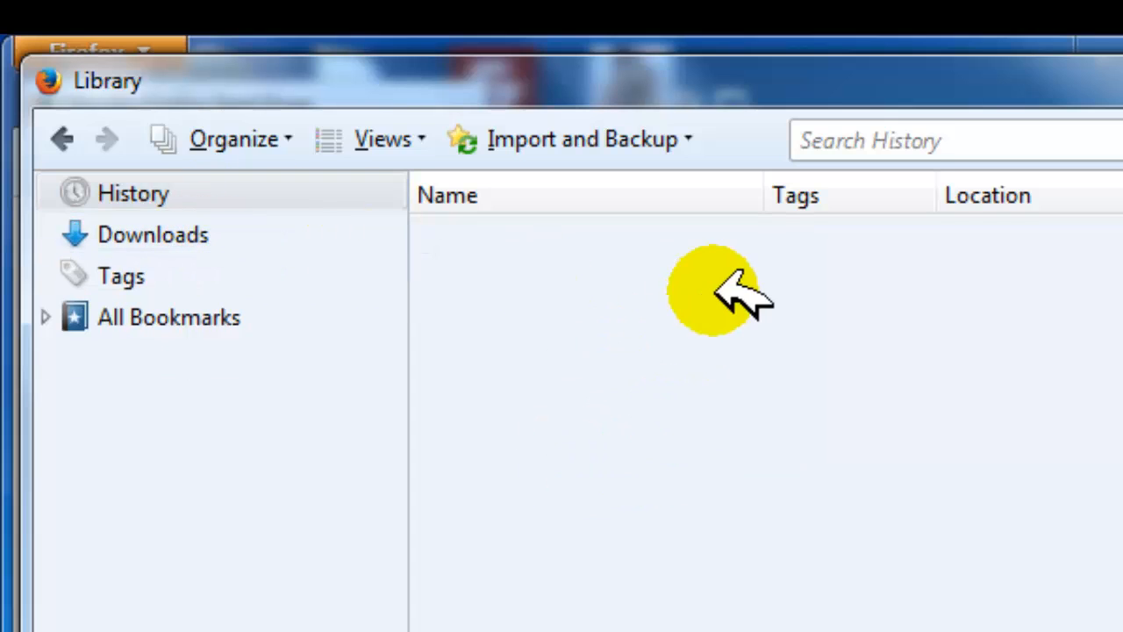
Check the Library's Downloads list for remaining entries and close the Library
right_click(907, 367)
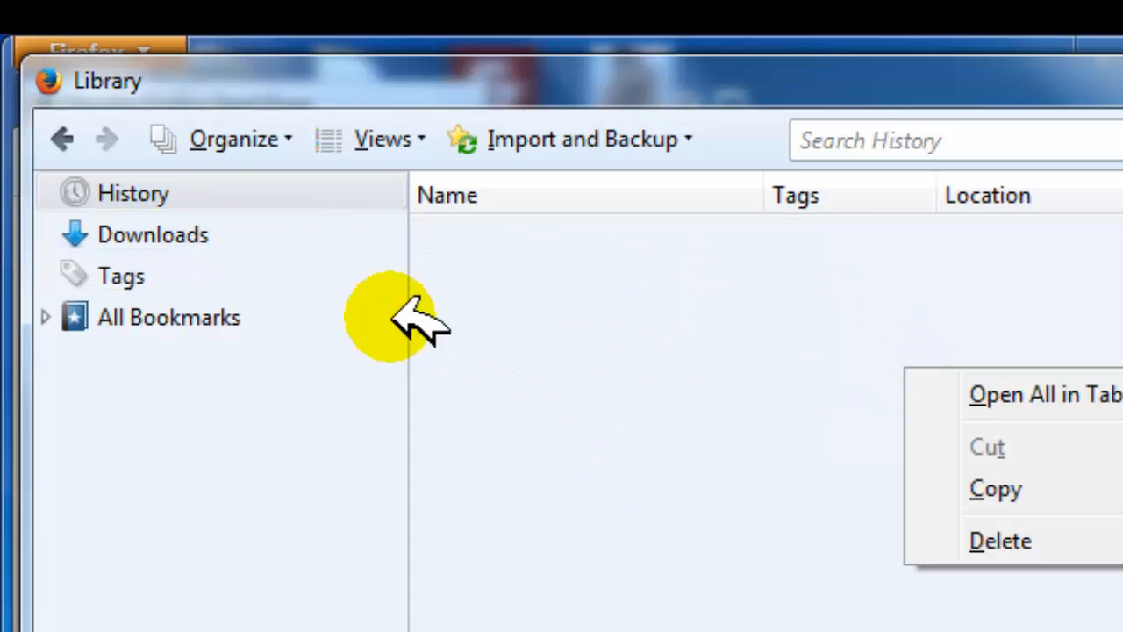
click(224, 232)
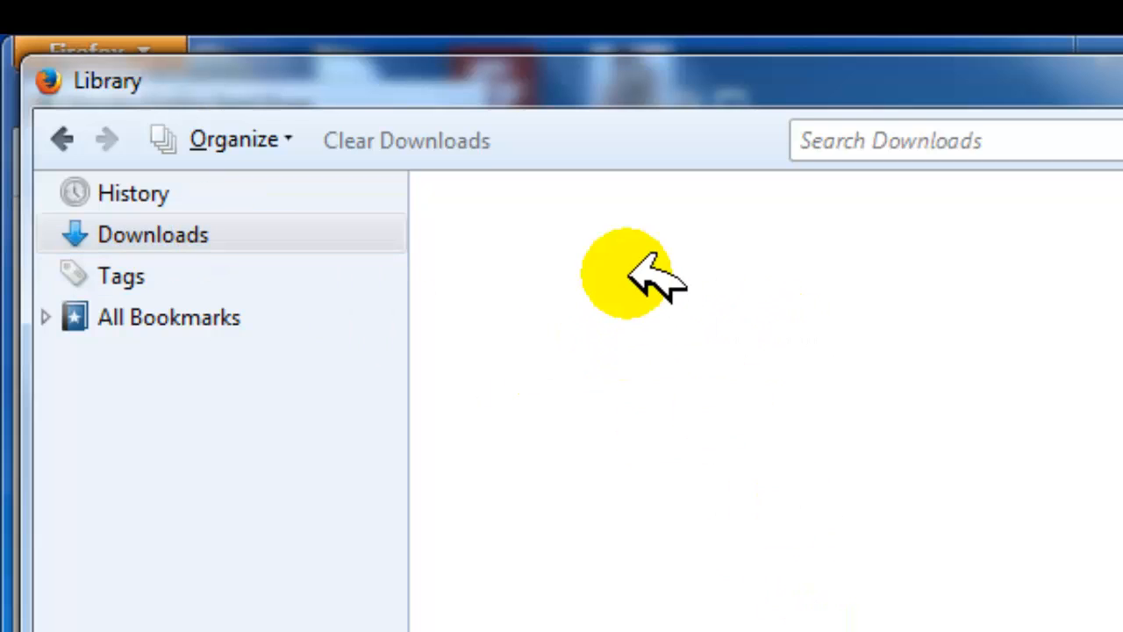
right_click(176, 242)
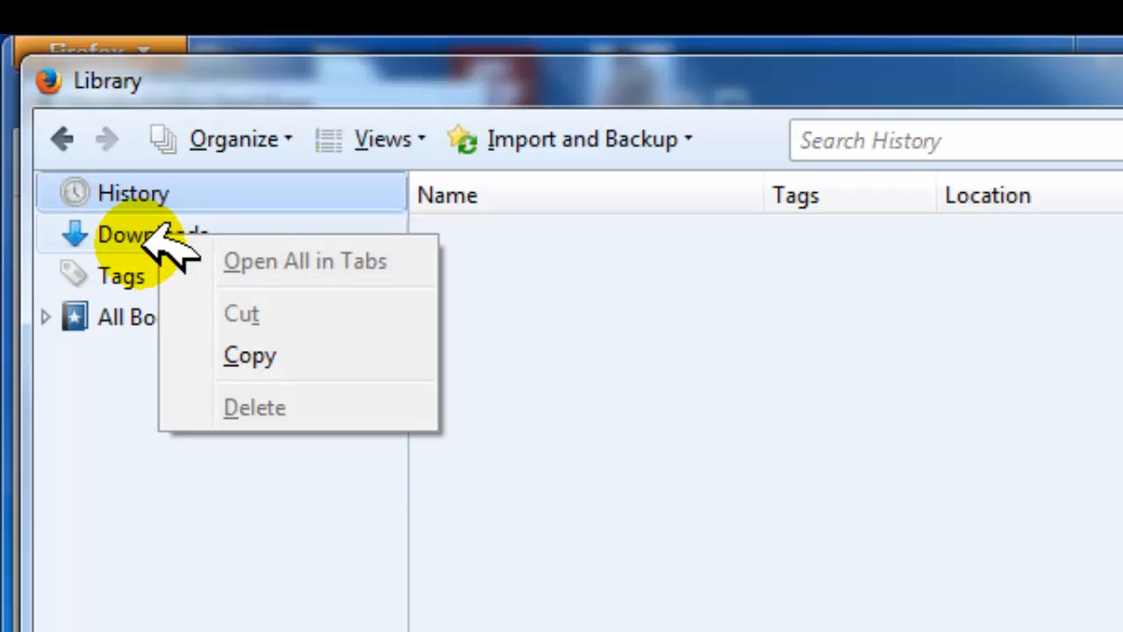
click(168, 241)
right_click(168, 242)
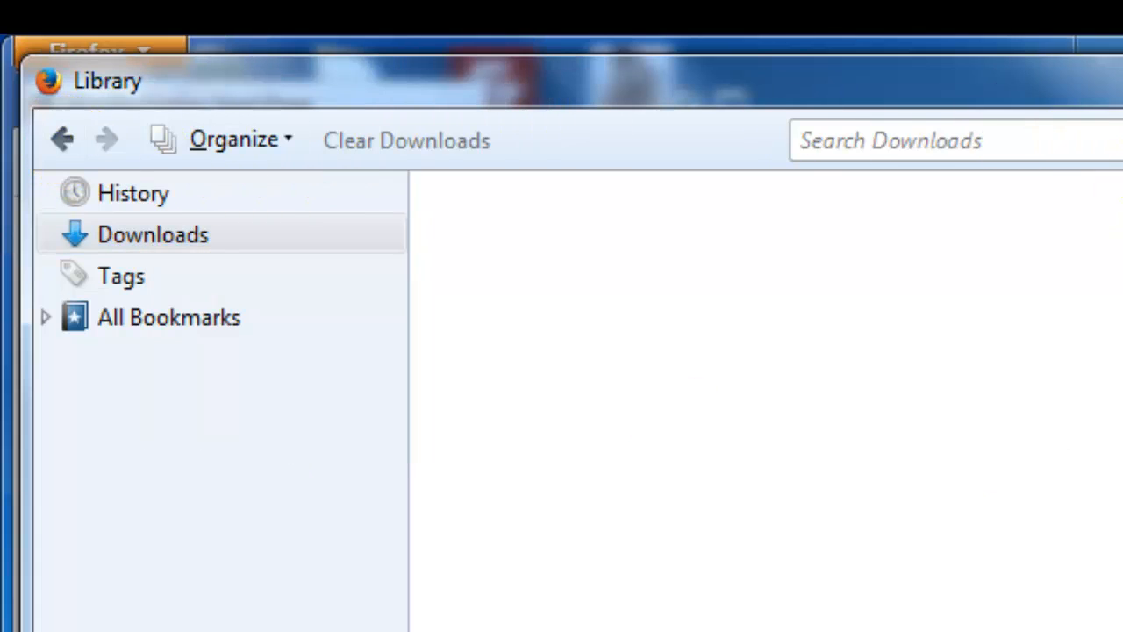
click(1122, 68)
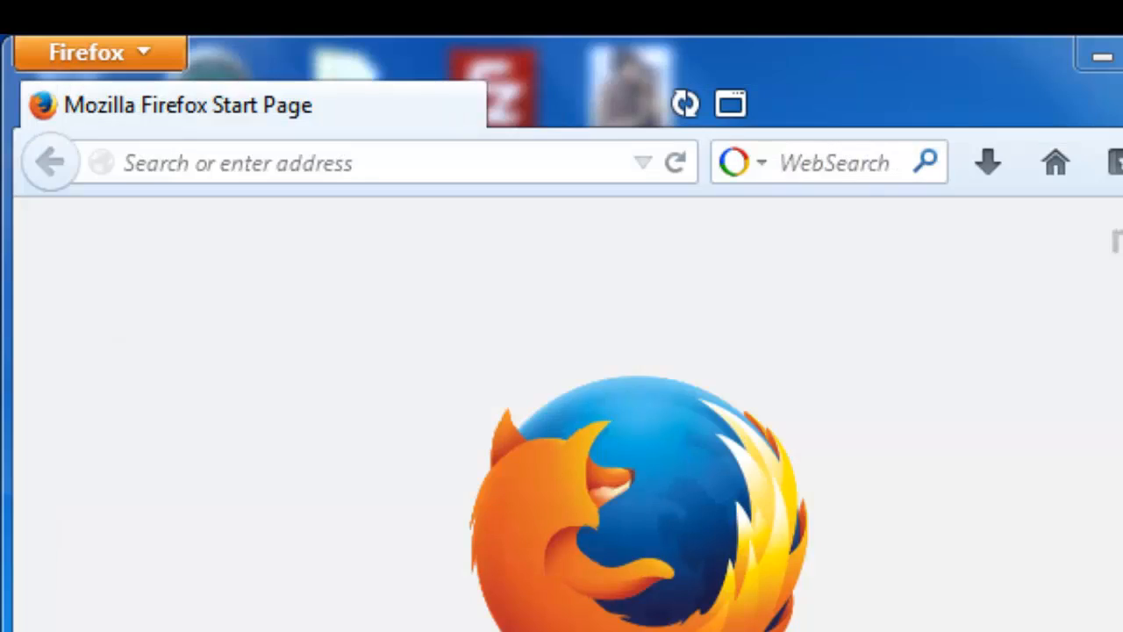
In the privacy options, tell sites that you do not want to be tracked and use custom settings for history
click(144, 52)
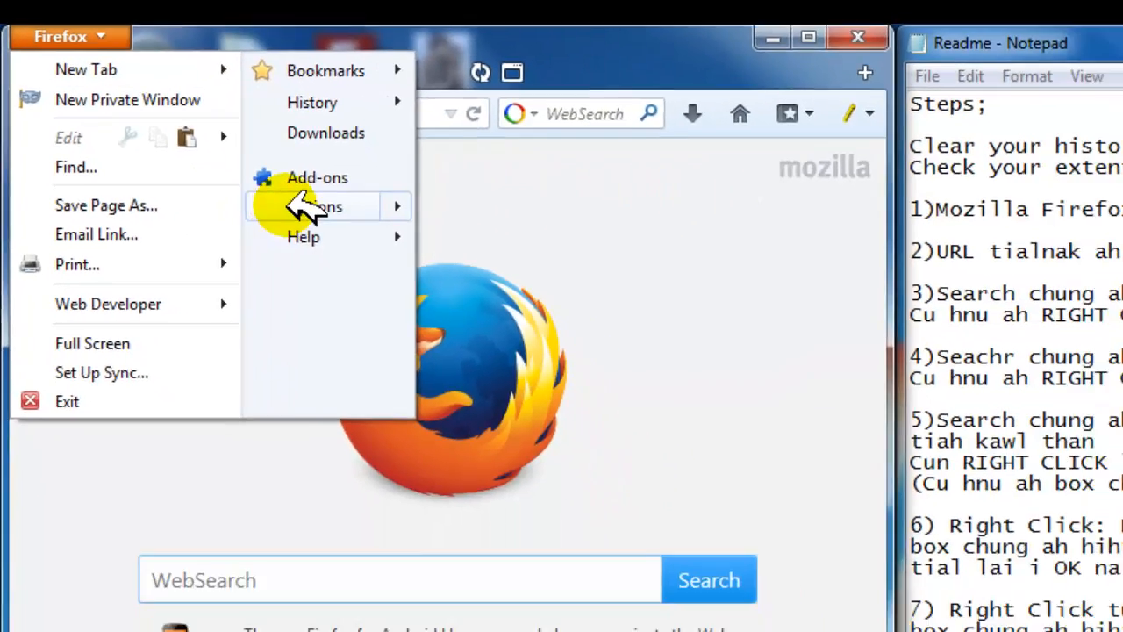
click(448, 295)
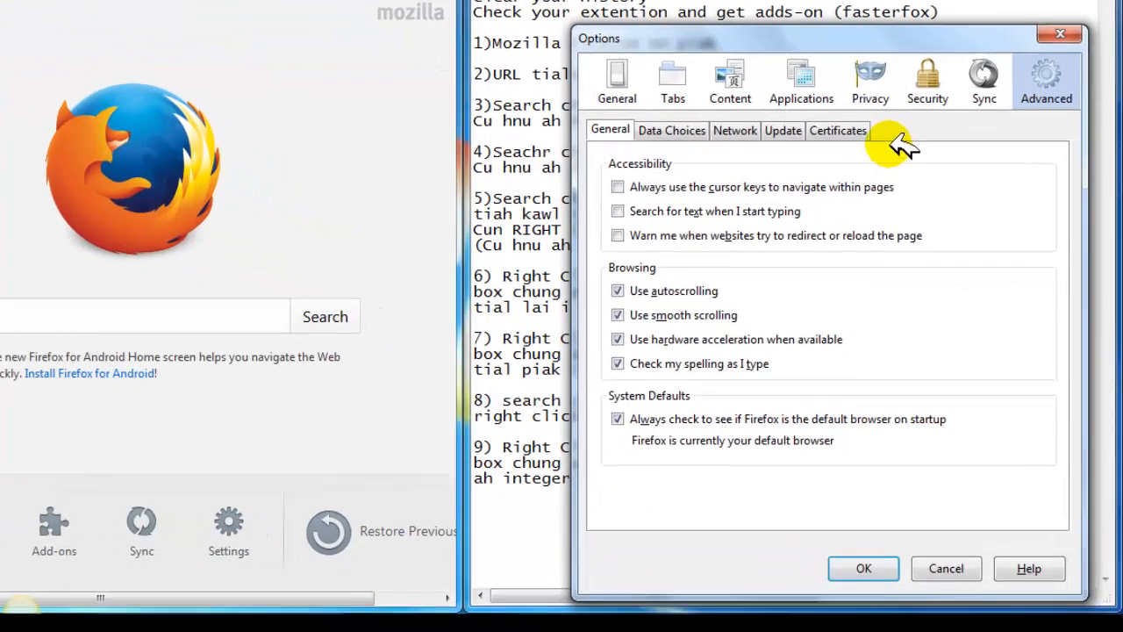
click(871, 86)
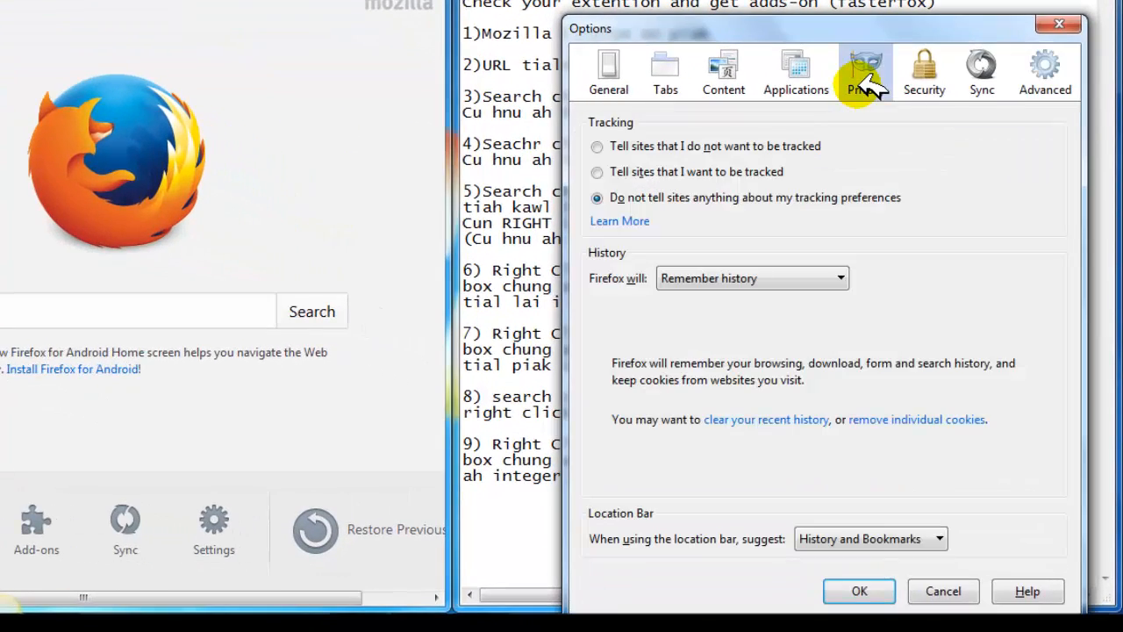
click(706, 170)
click(648, 147)
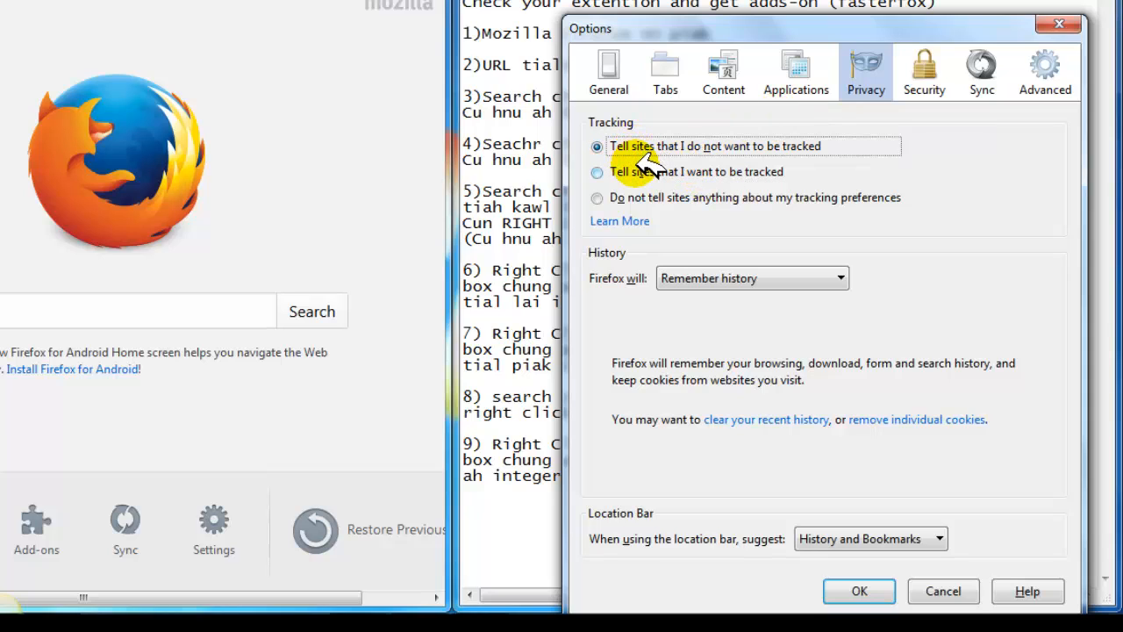
click(740, 278)
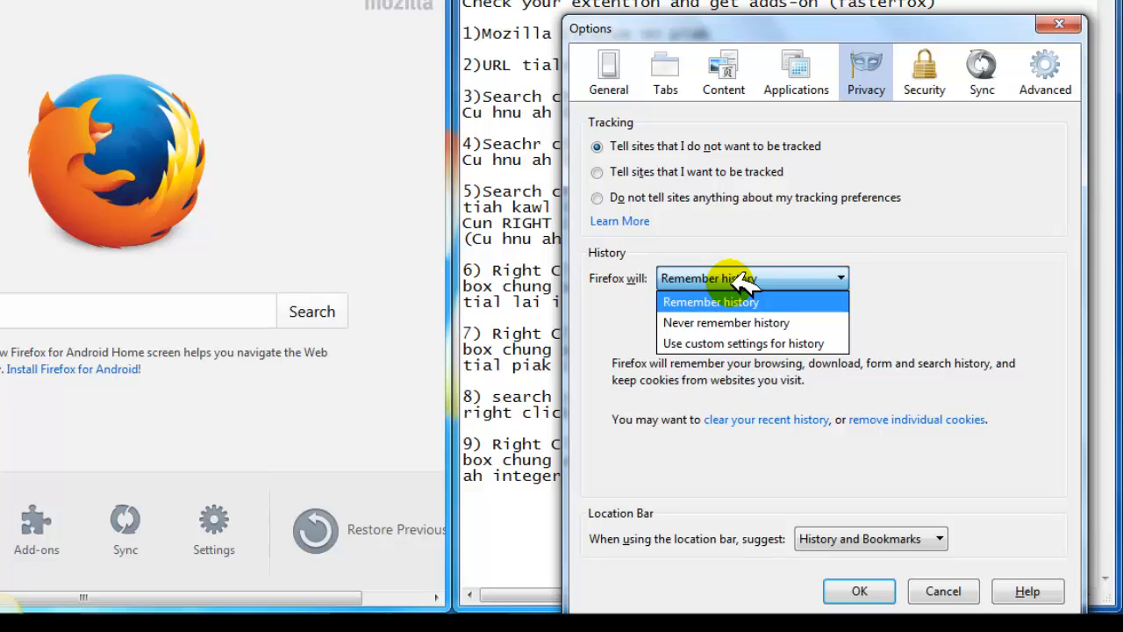
click(746, 343)
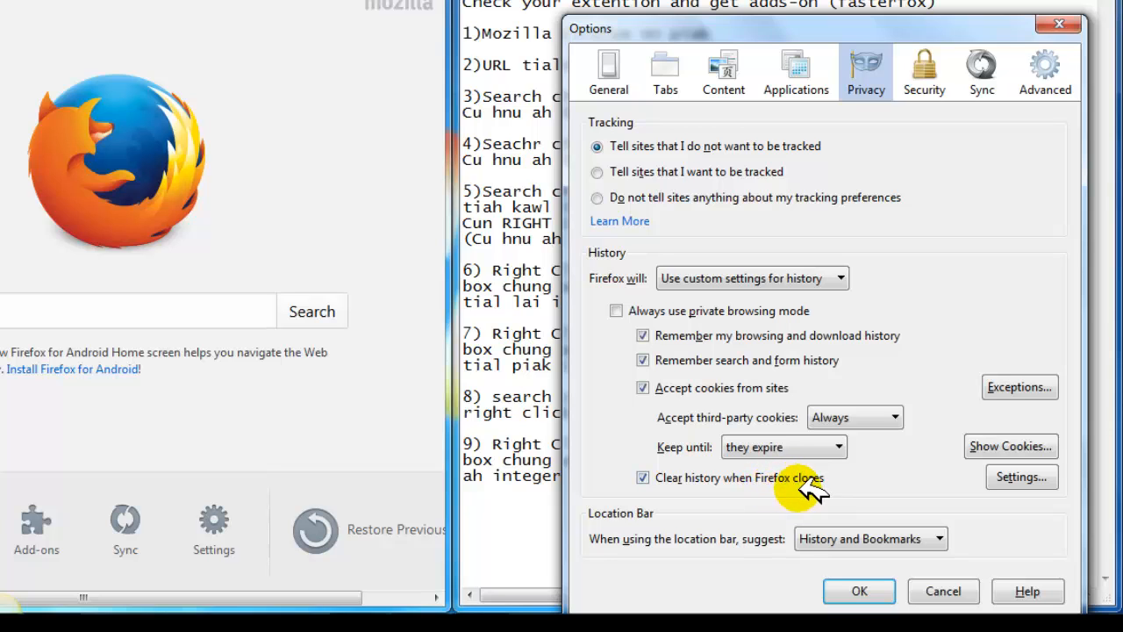
Exclude Browsing & Download History from the data cleared when Firefox quits, and save the options
click(1044, 476)
drag(834, 190, 535, 99)
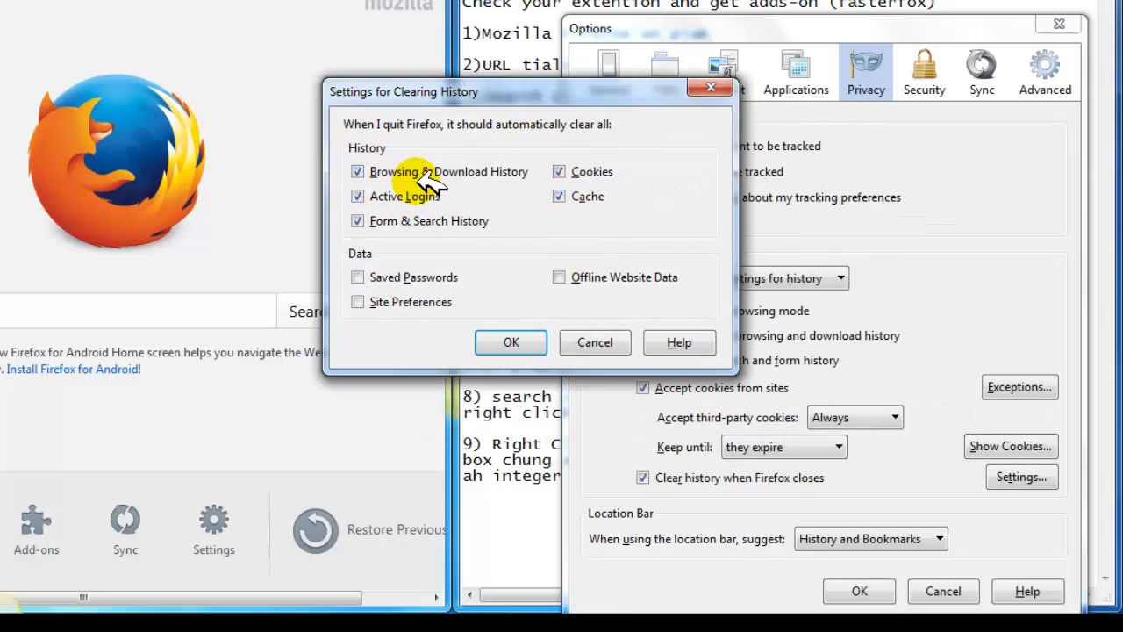
click(362, 171)
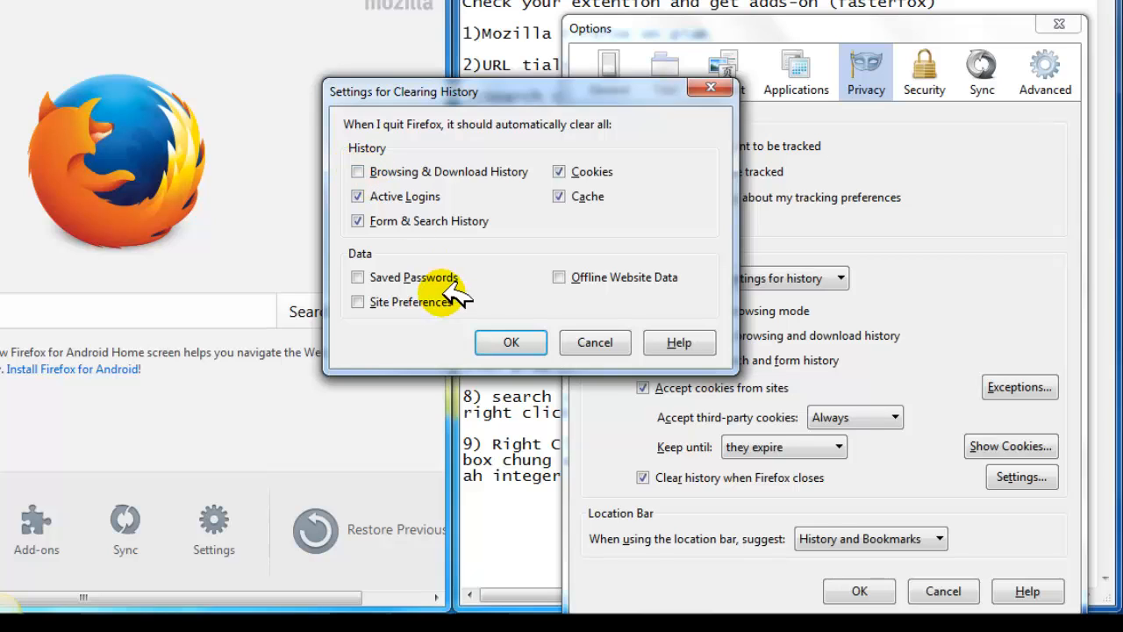
click(358, 277)
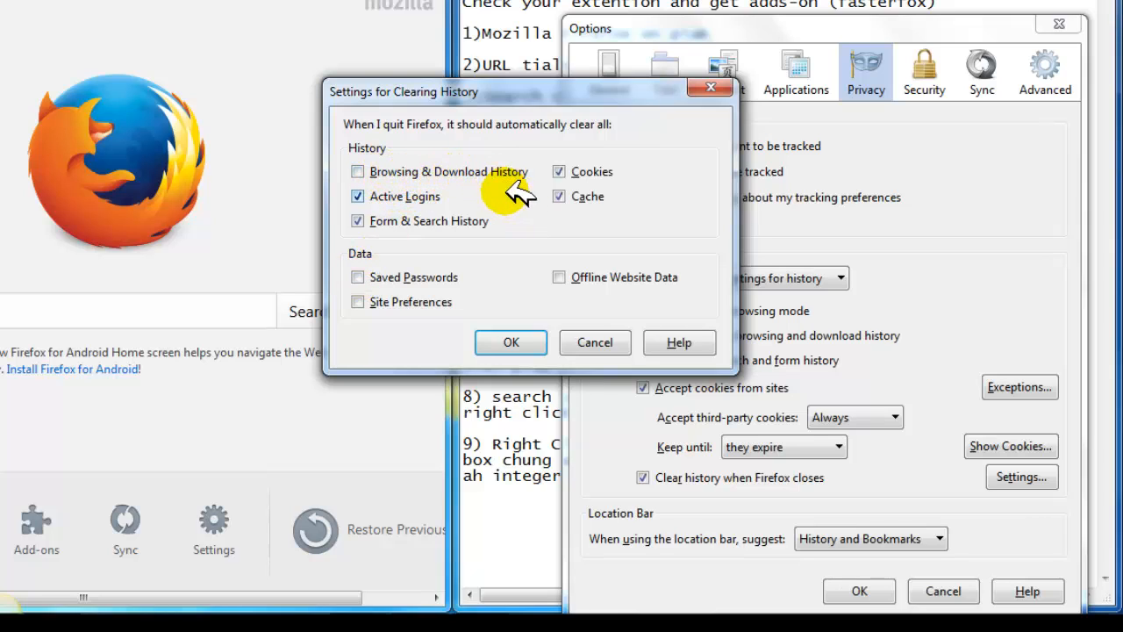
click(512, 342)
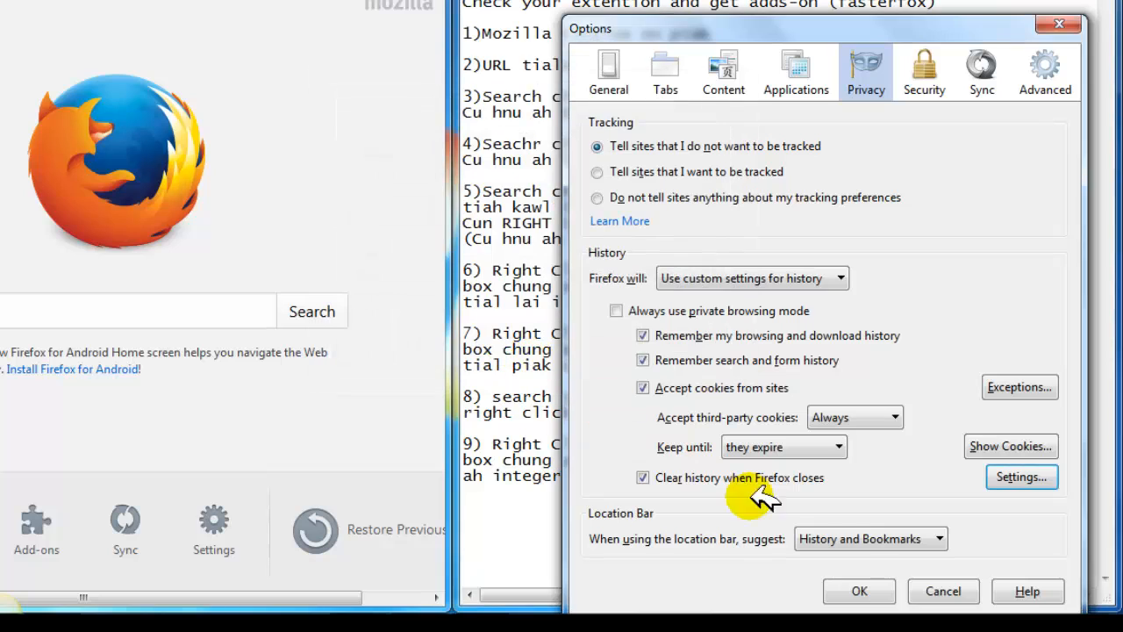
click(860, 592)
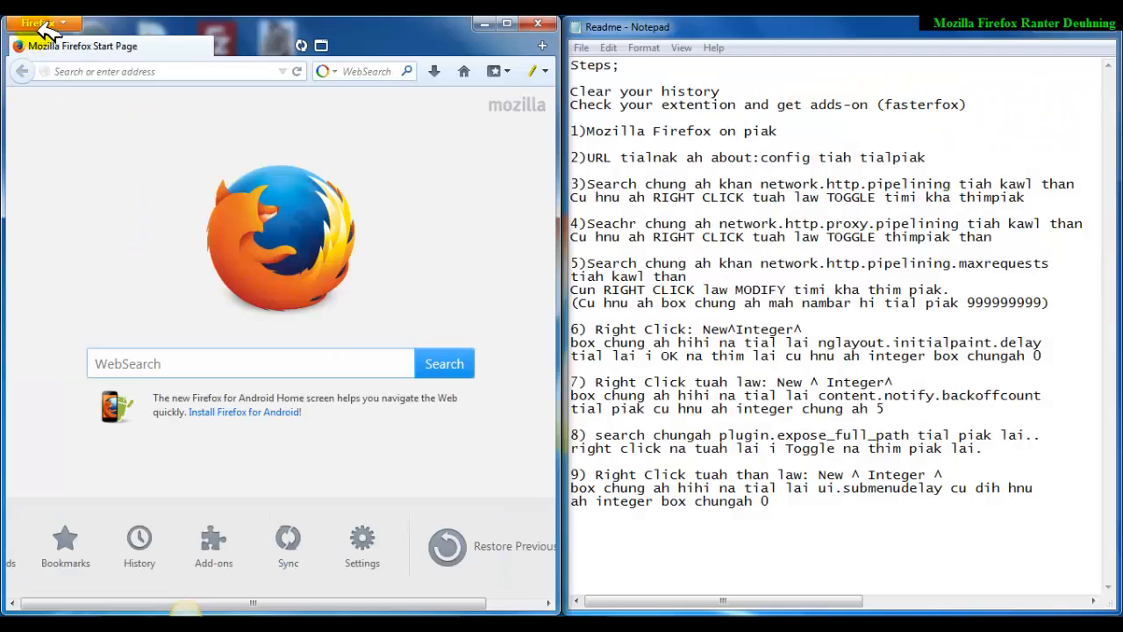
Open the Add-ons Manager and maximize the browser window
click(42, 23)
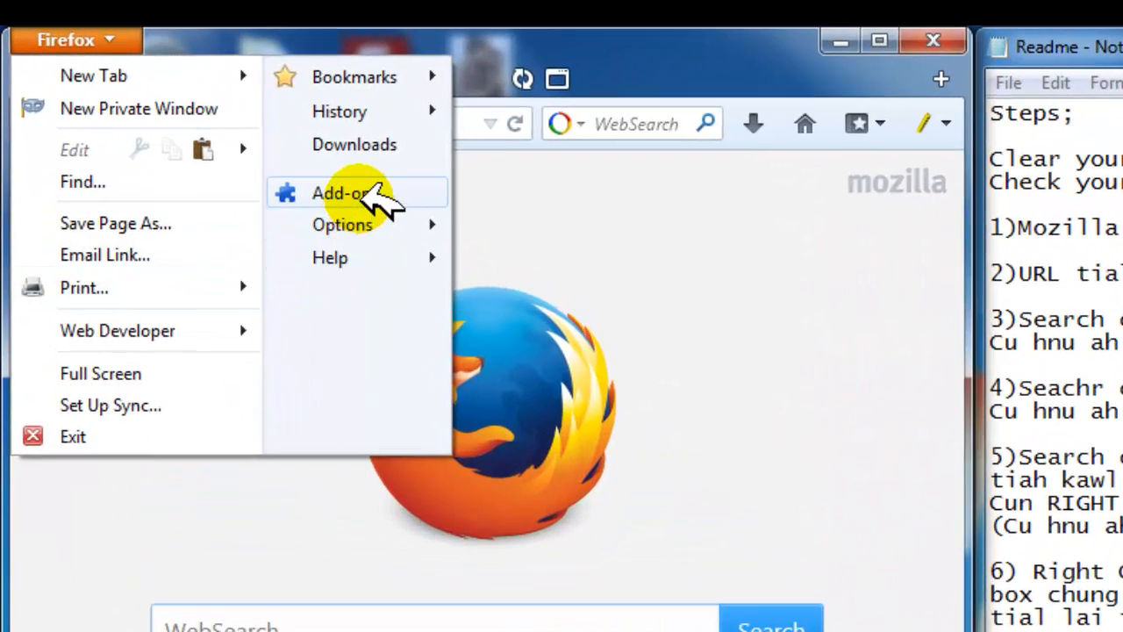
click(376, 199)
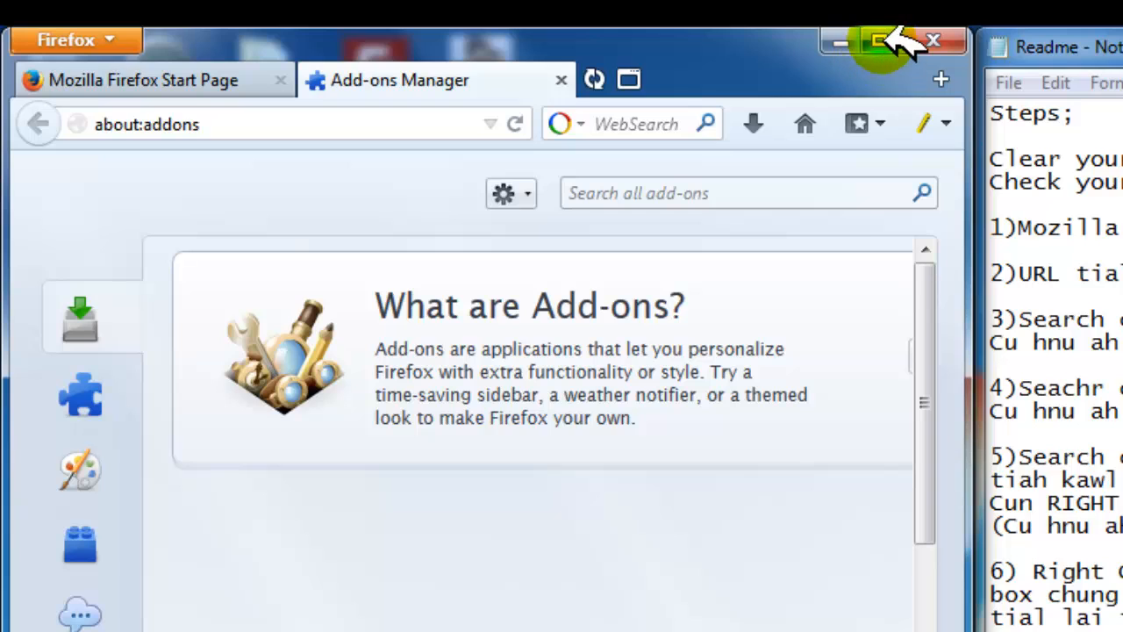
click(881, 40)
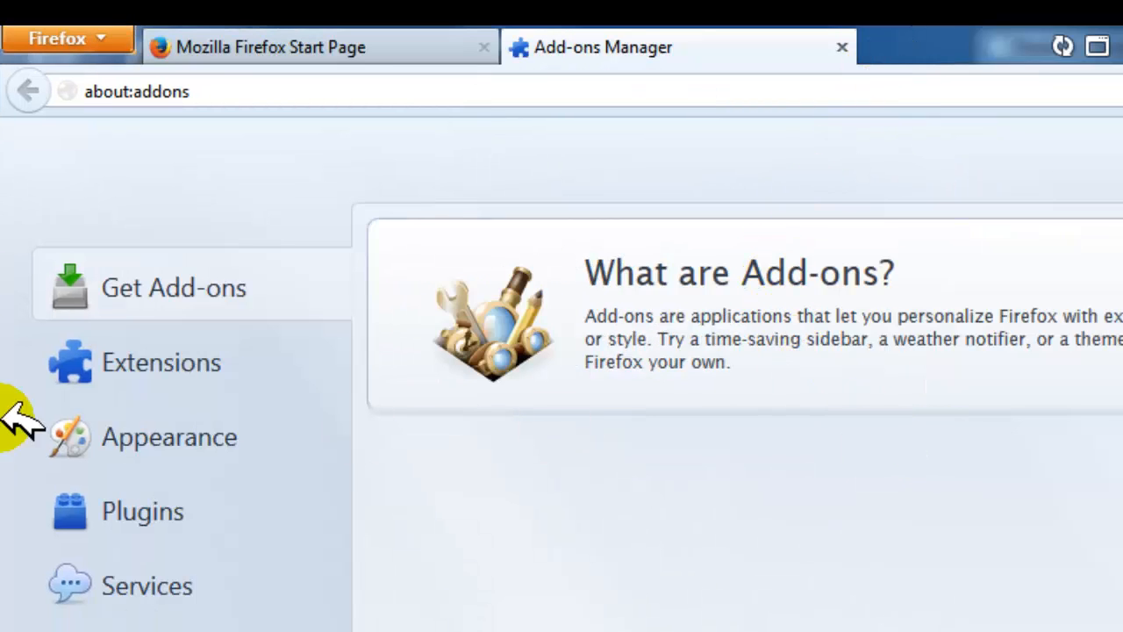
Review the installed extensions and the list of plugins
click(201, 368)
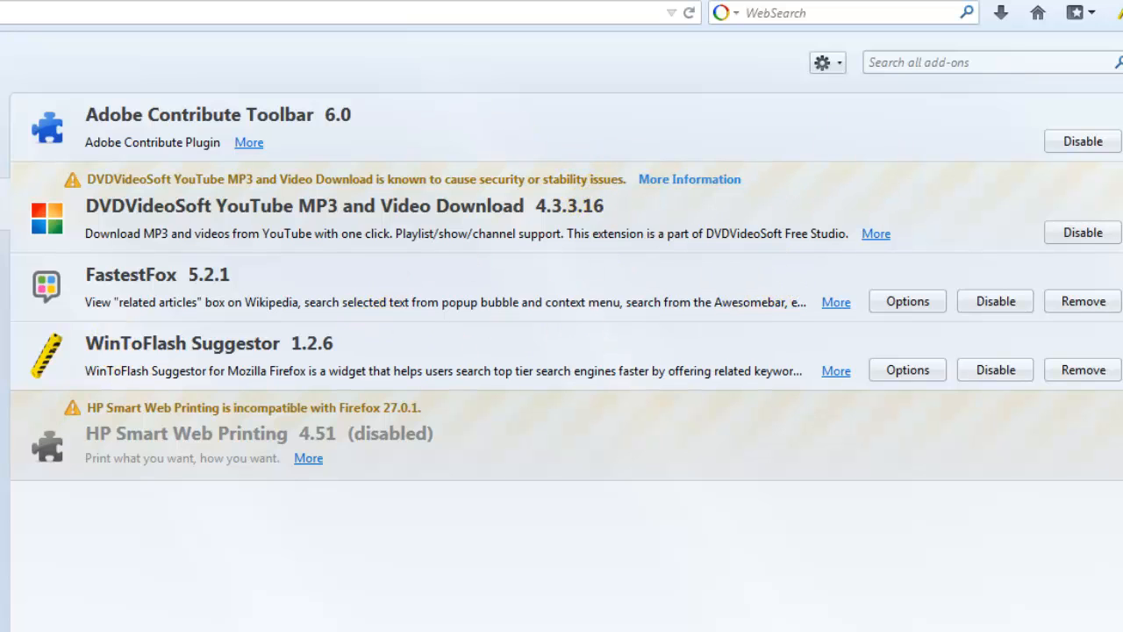
click(1082, 231)
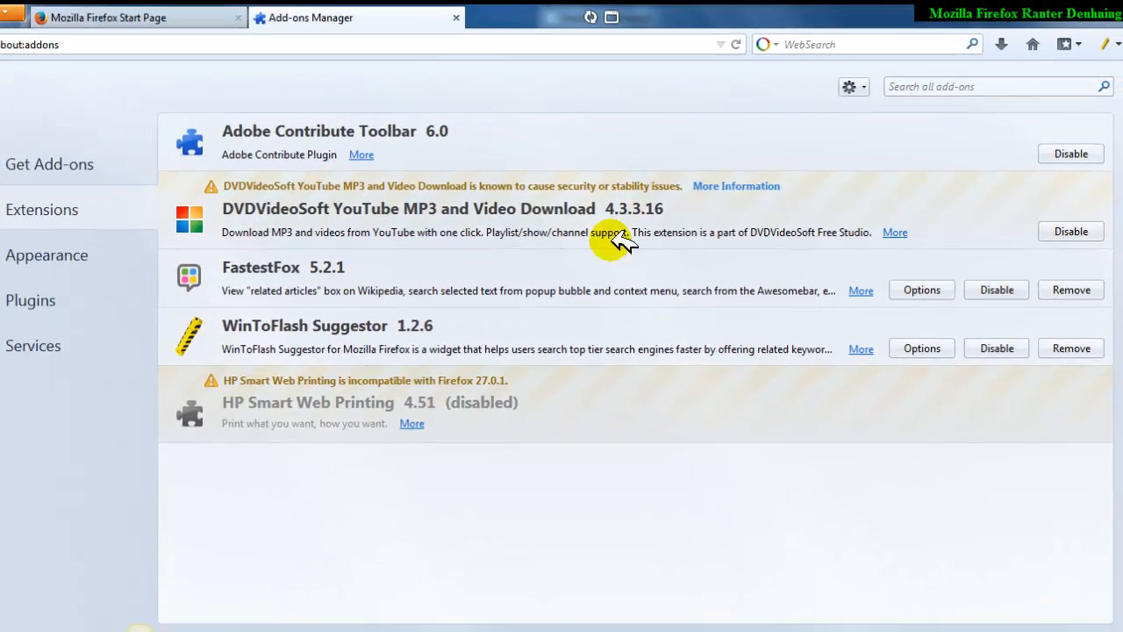
click(26, 302)
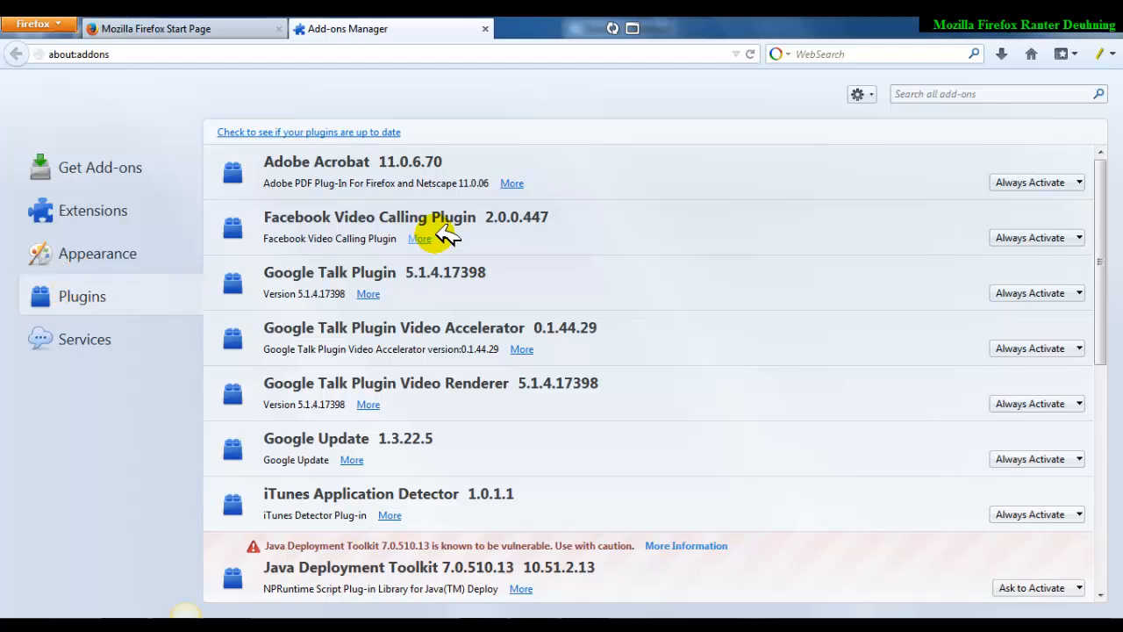
Review the rest of the plugin list, checking the activation choices for Java Deployment Toolkit and Java(TM) Platform
scroll(448, 236, down, 5)
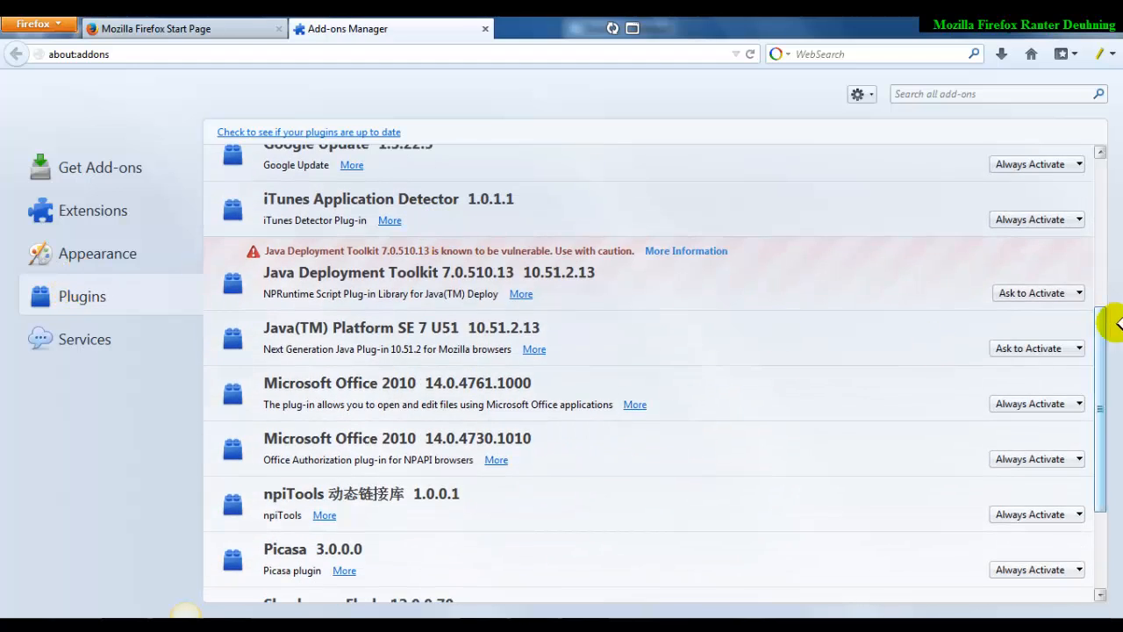
click(1083, 292)
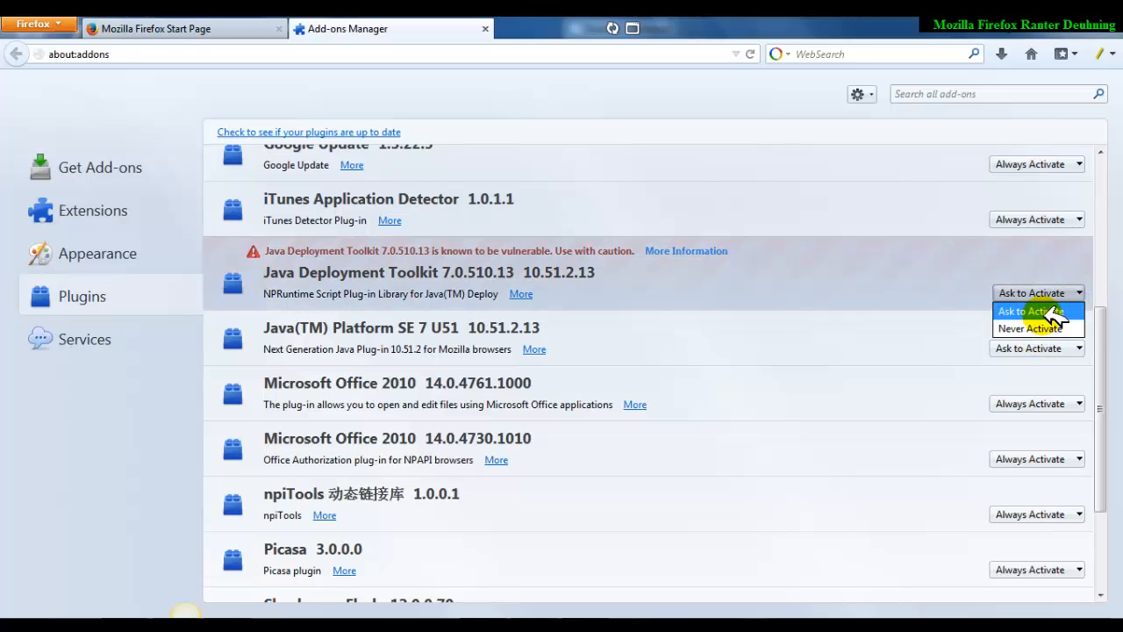
click(1051, 350)
click(1063, 350)
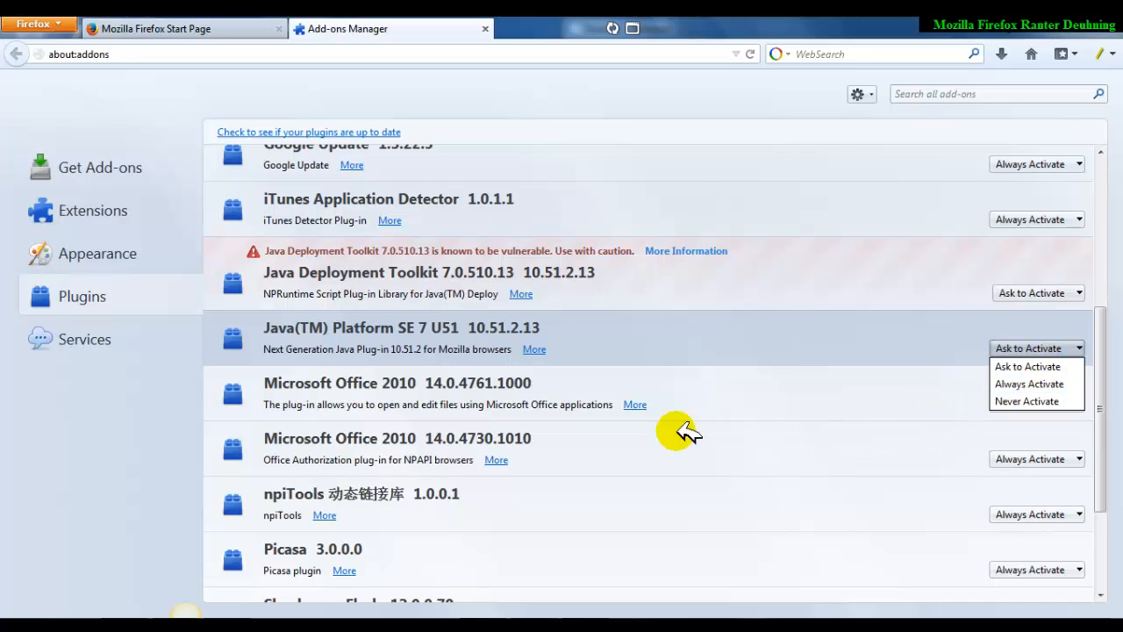
click(162, 413)
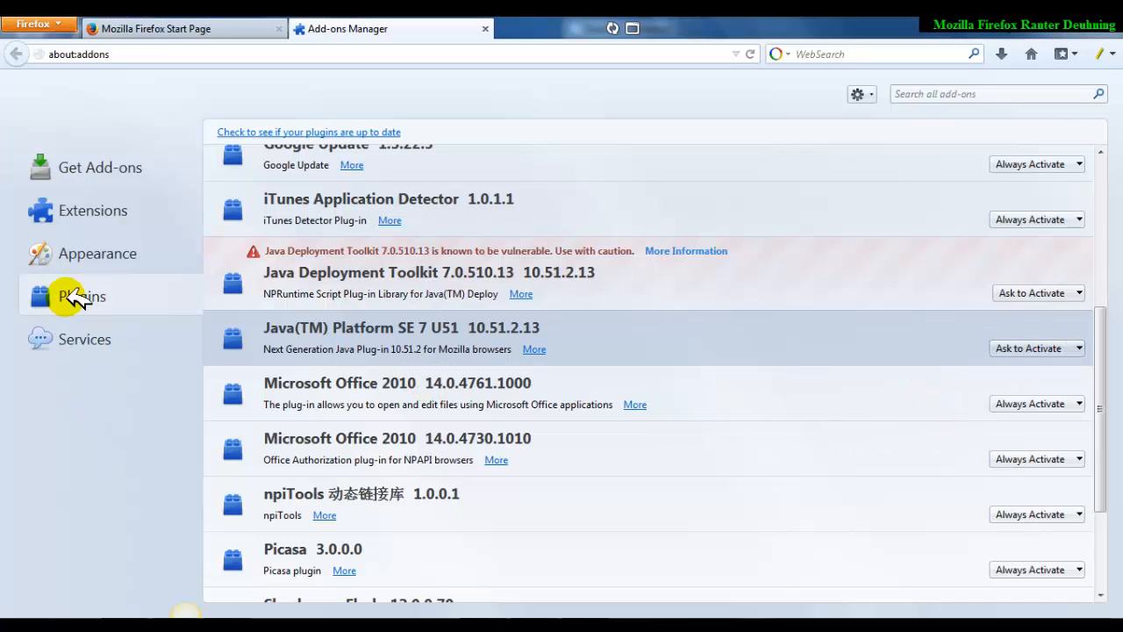
Search the available add-ons for "fasterfox", the name given in the Readme, and install FastestFox - Browse Faster
click(114, 169)
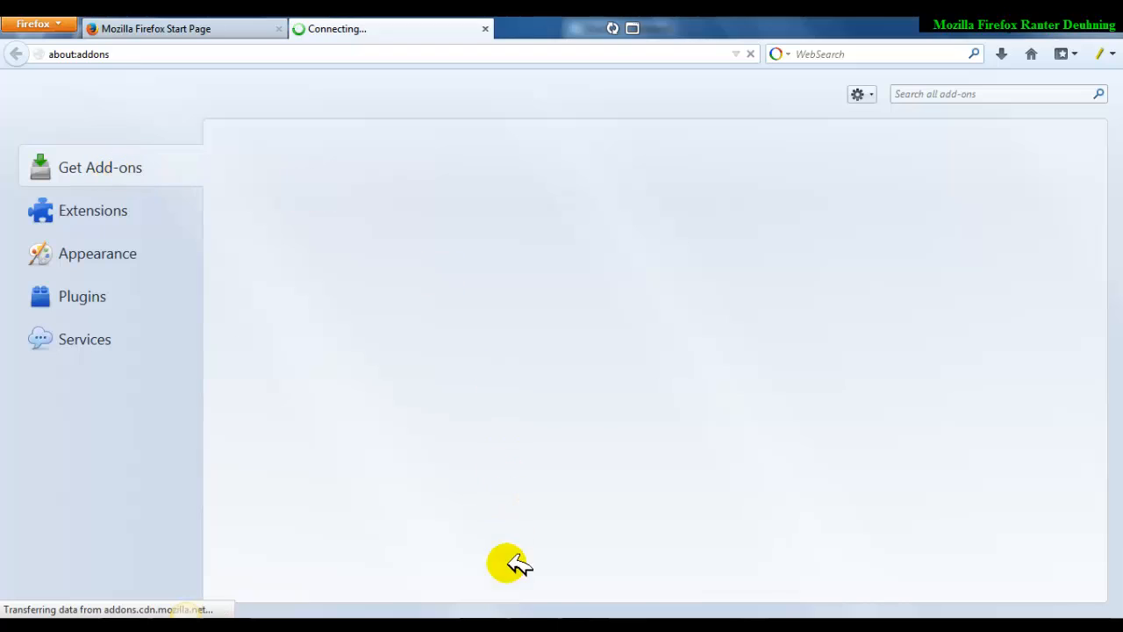
click(187, 621)
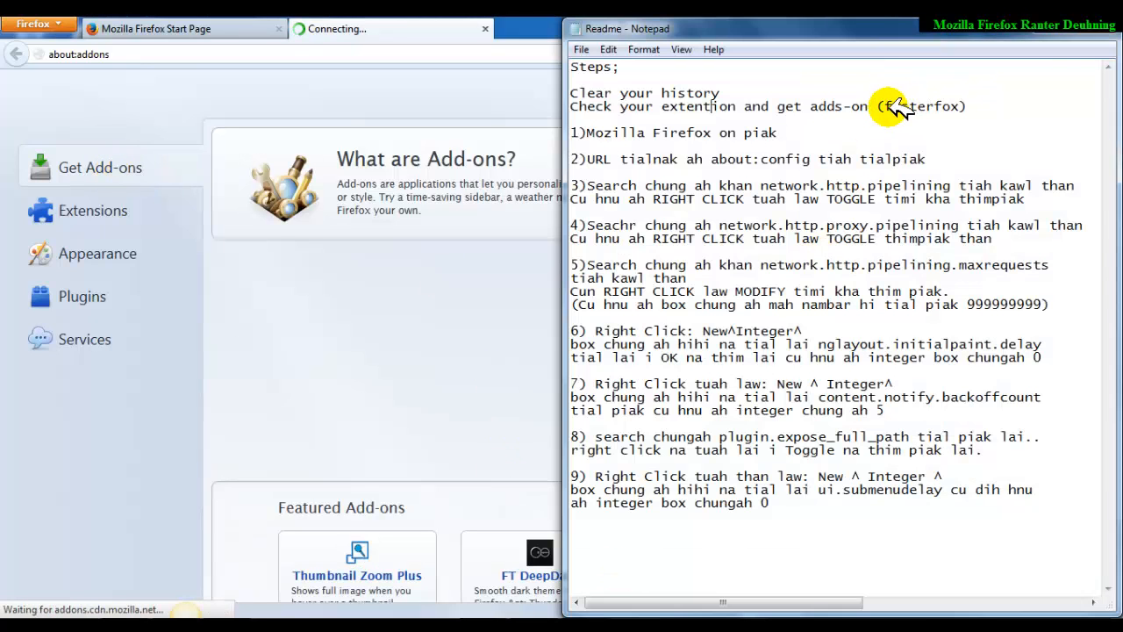
drag(884, 107, 958, 106)
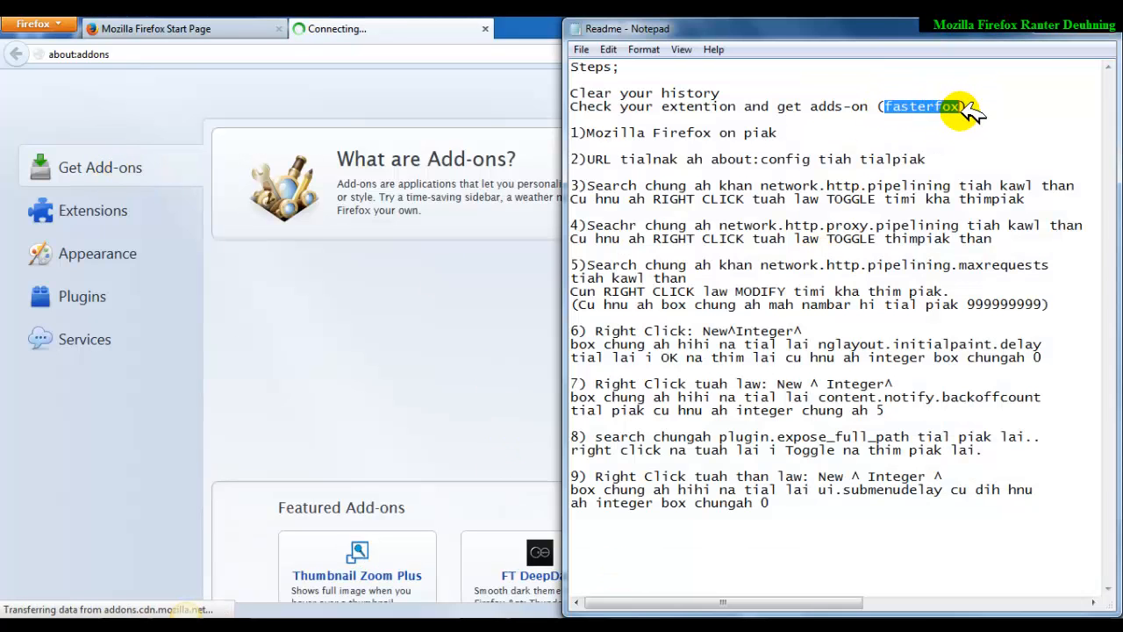
click(446, 86)
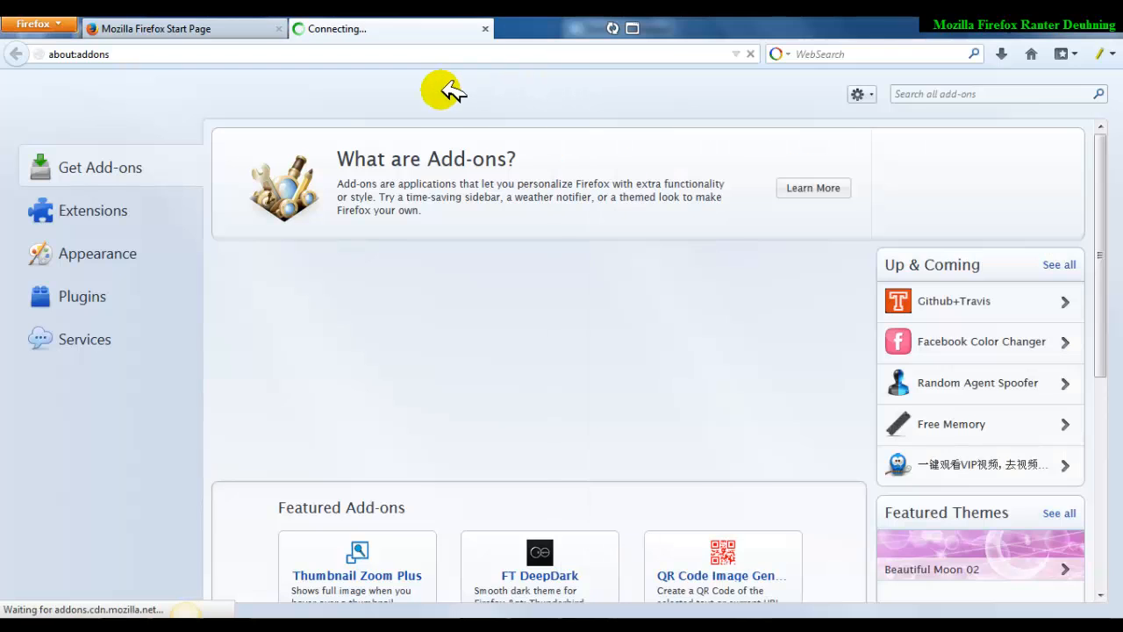
click(950, 91)
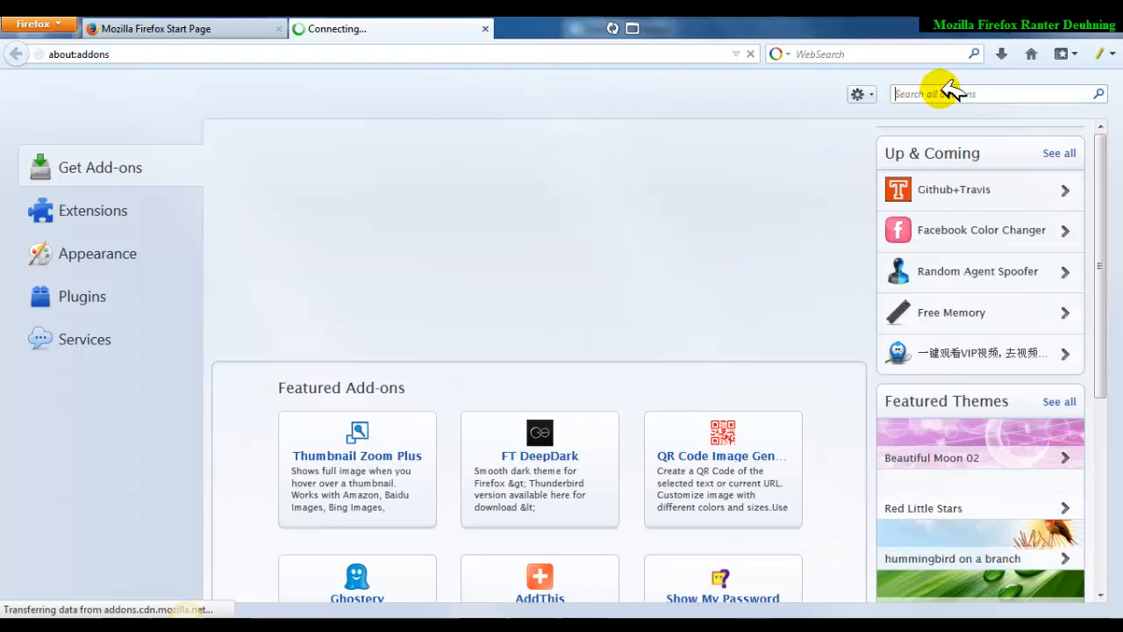
key(Return)
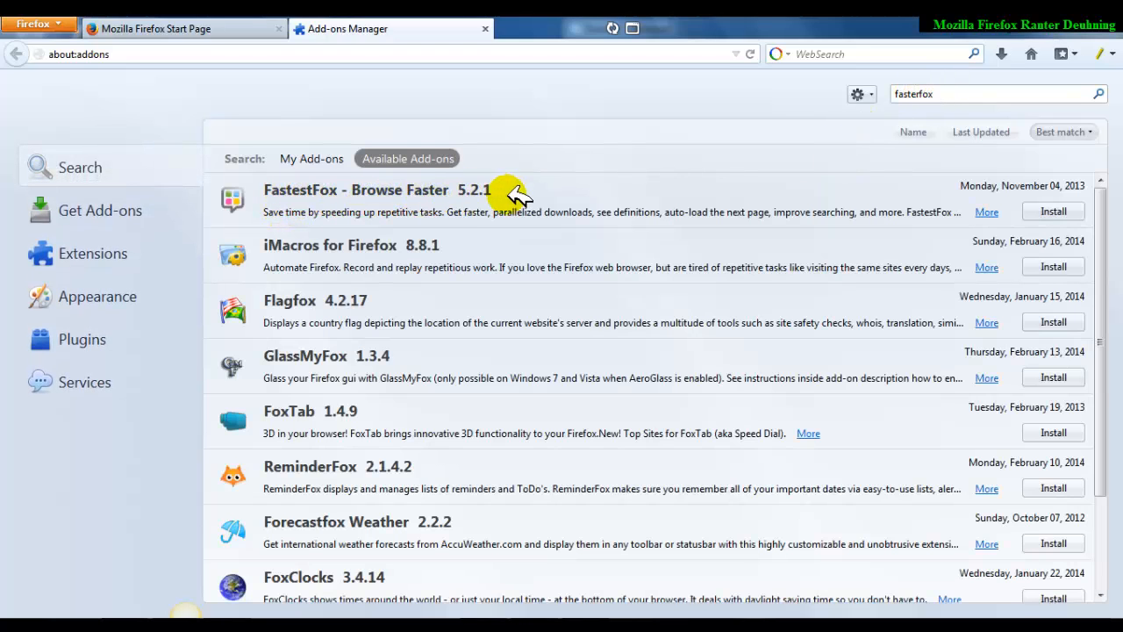
click(1056, 212)
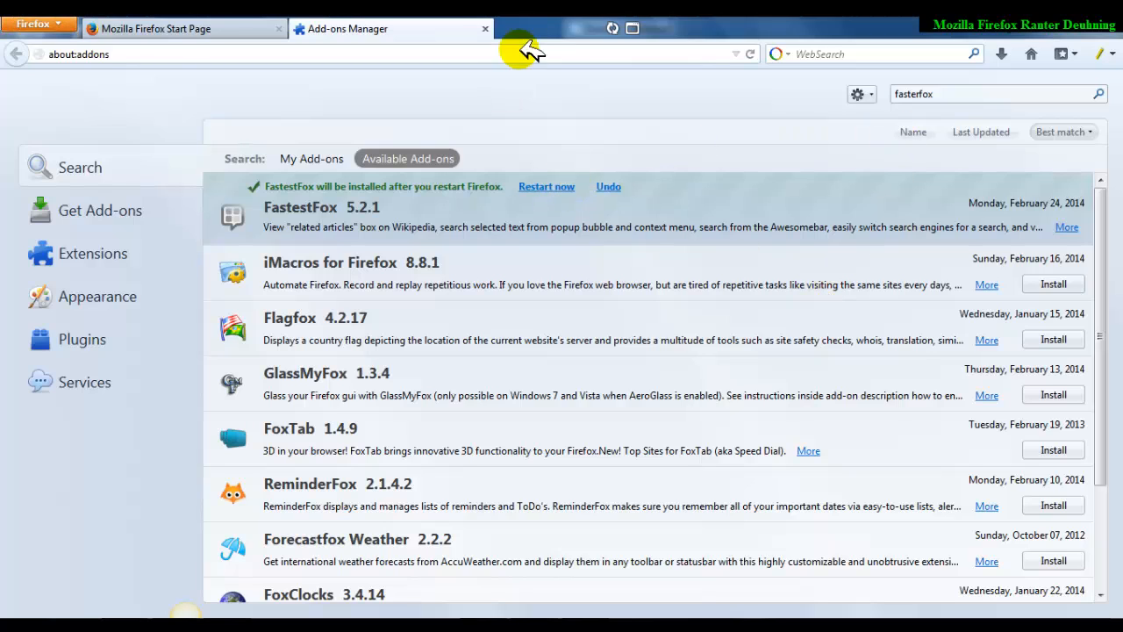
Close the Add-ons Manager and restore the browser window to half width beside the Readme
click(485, 29)
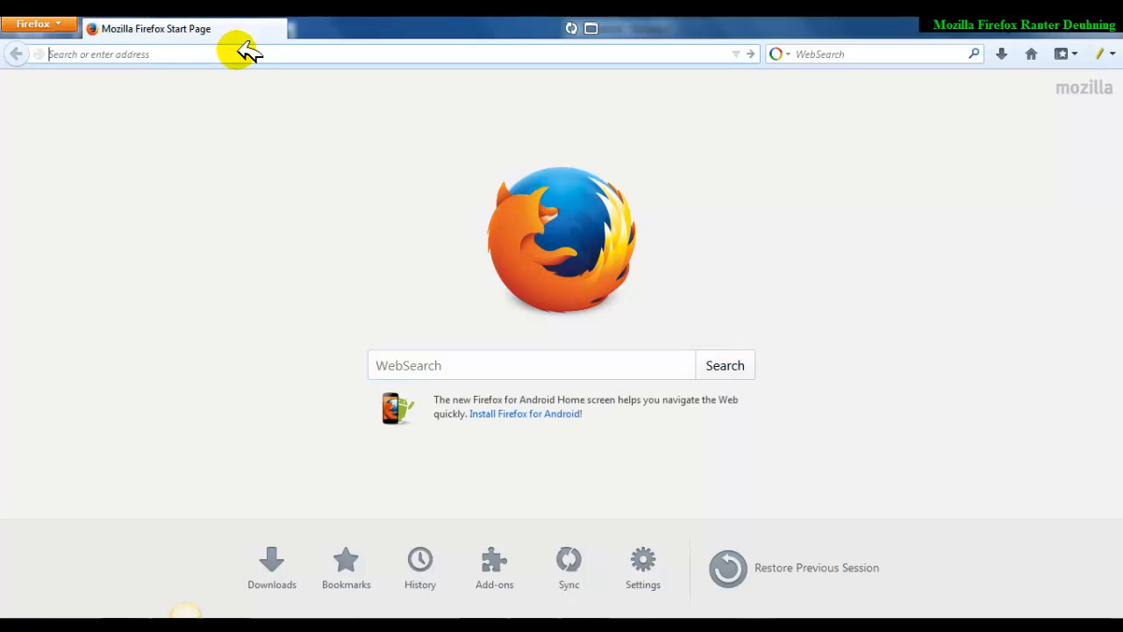
drag(490, 19, 2, 51)
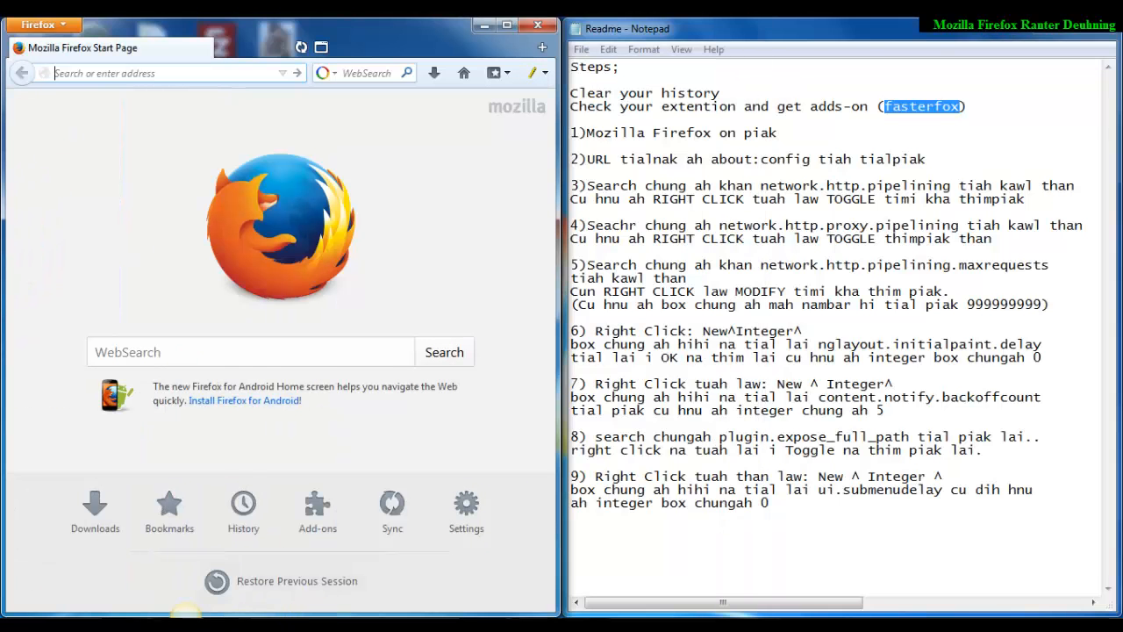
click(186, 624)
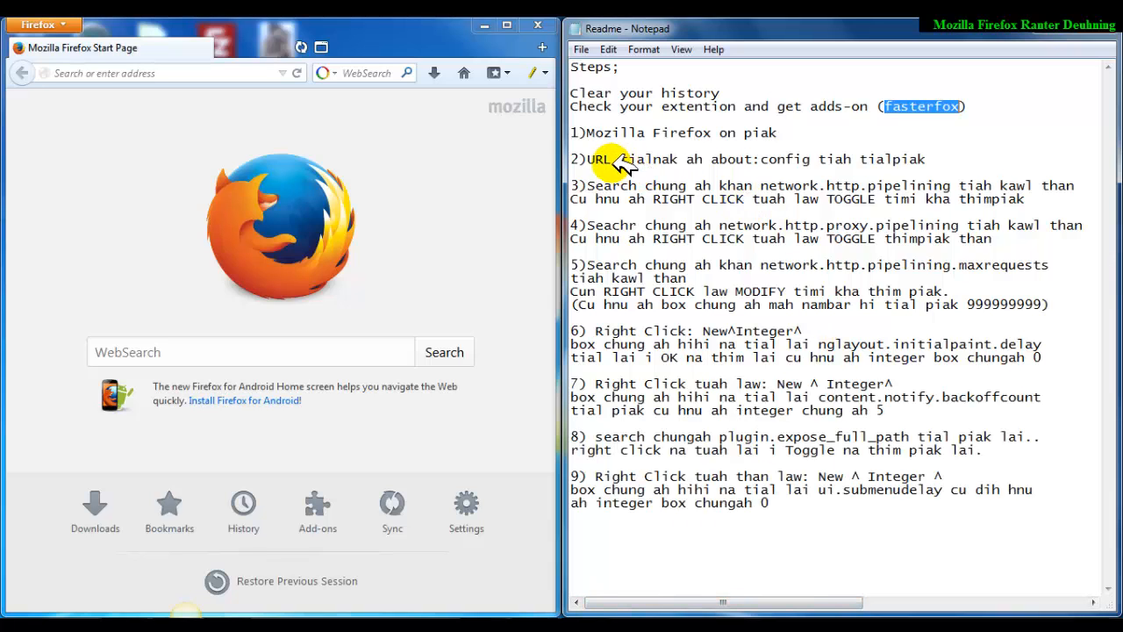
Go to about:config, as named in the Readme's second instruction, and accept the warranty warning
drag(621, 160, 816, 159)
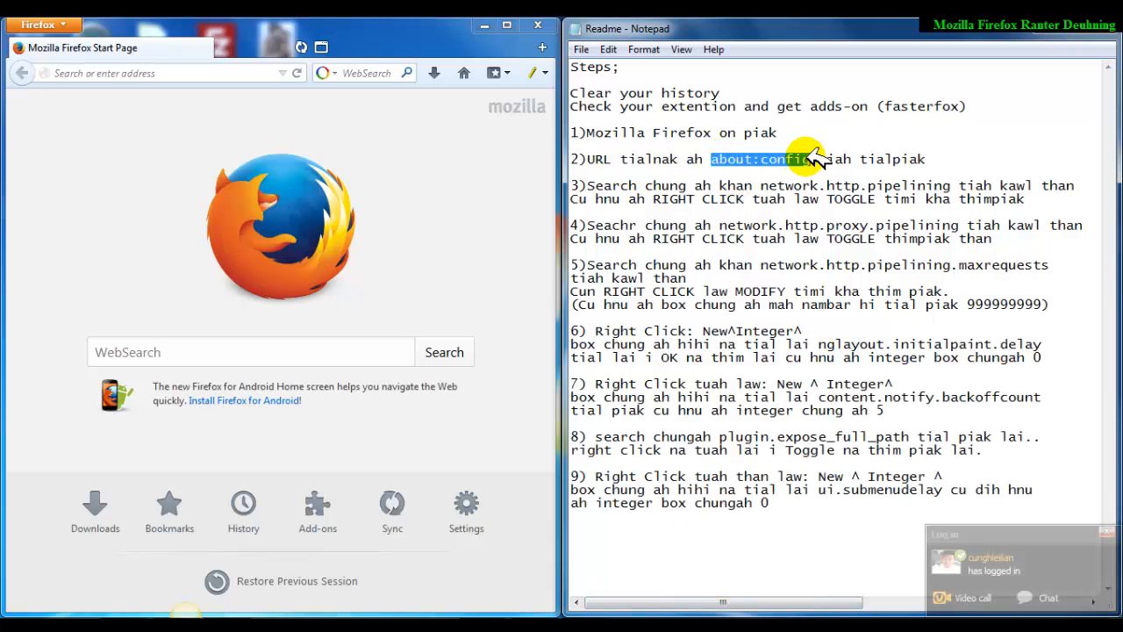
click(213, 73)
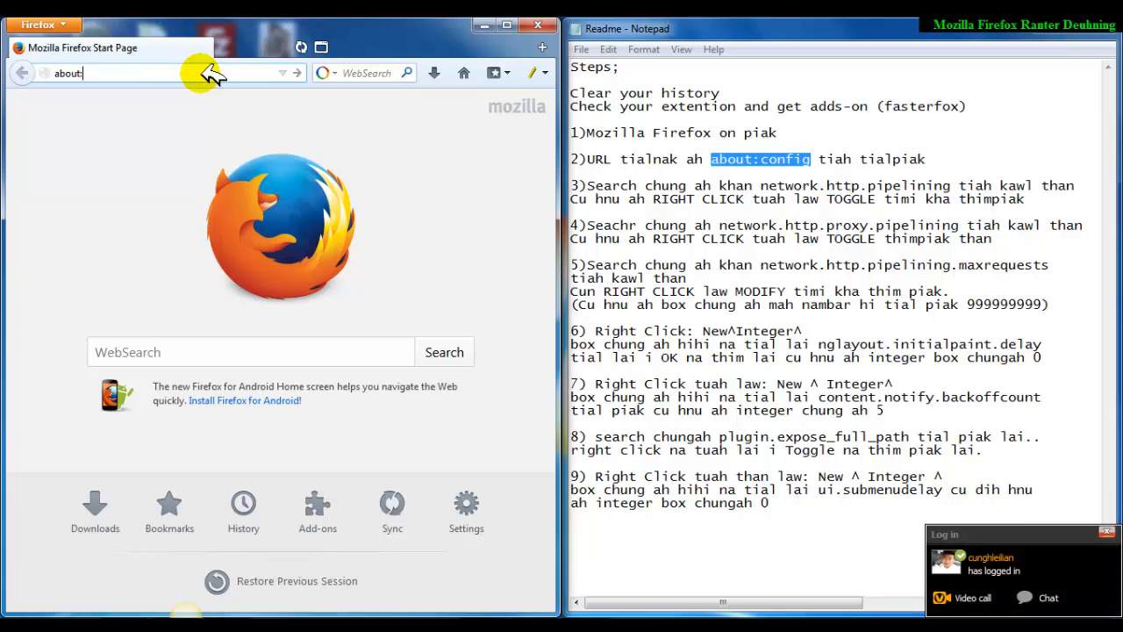
key(Return)
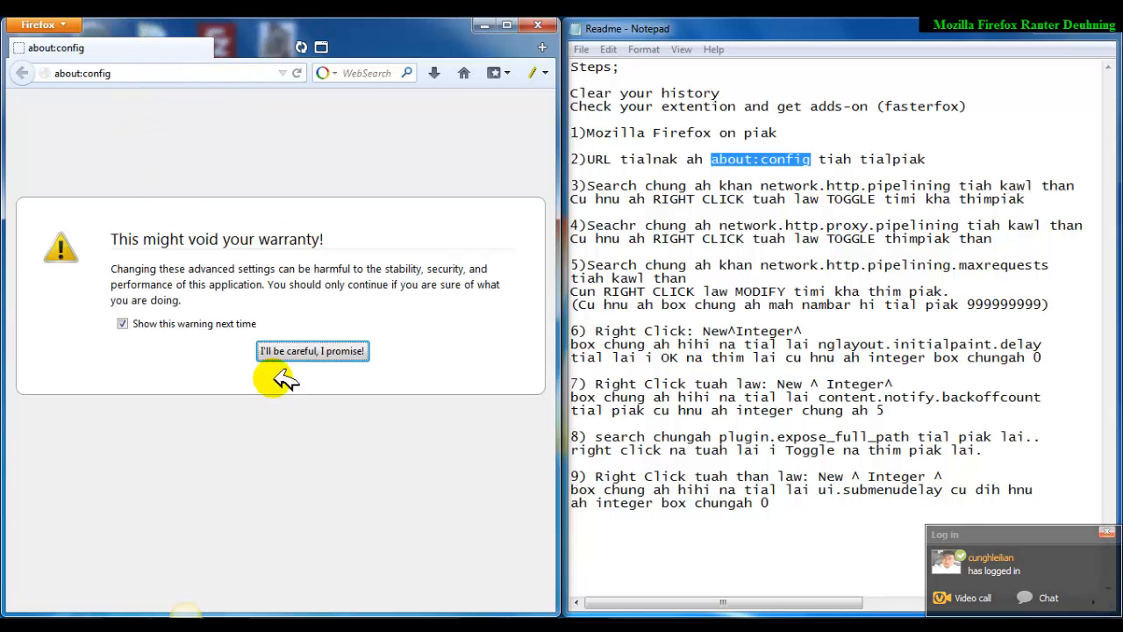
click(349, 351)
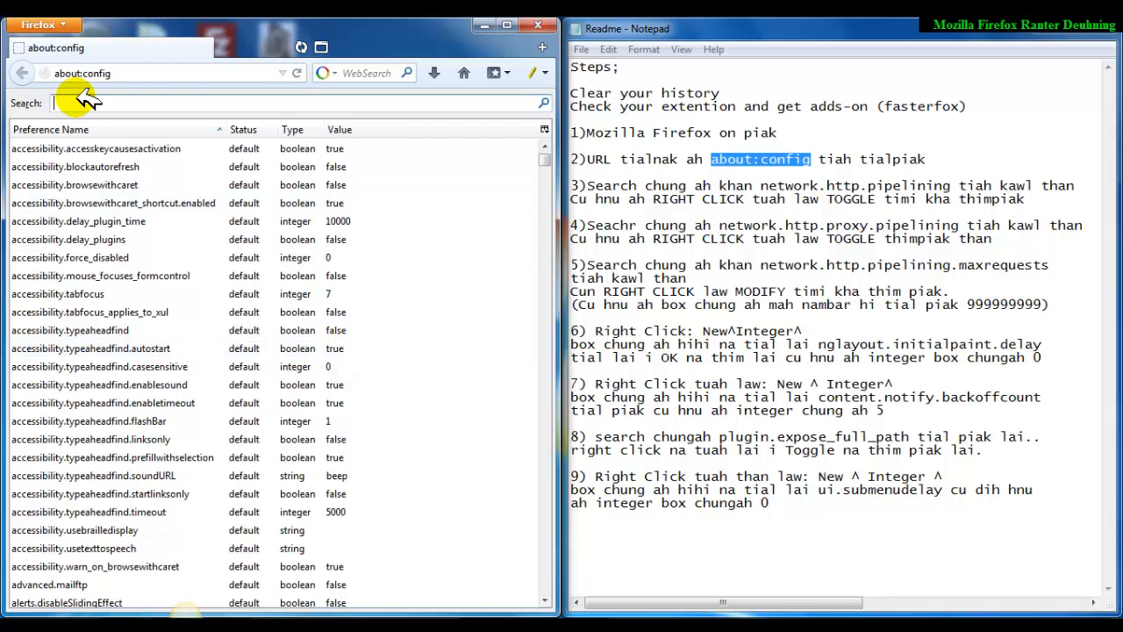
Filter the preferences by network.http.pipelining, as named in the Readme, and toggle network.http.pipelining to true
drag(761, 185, 953, 189)
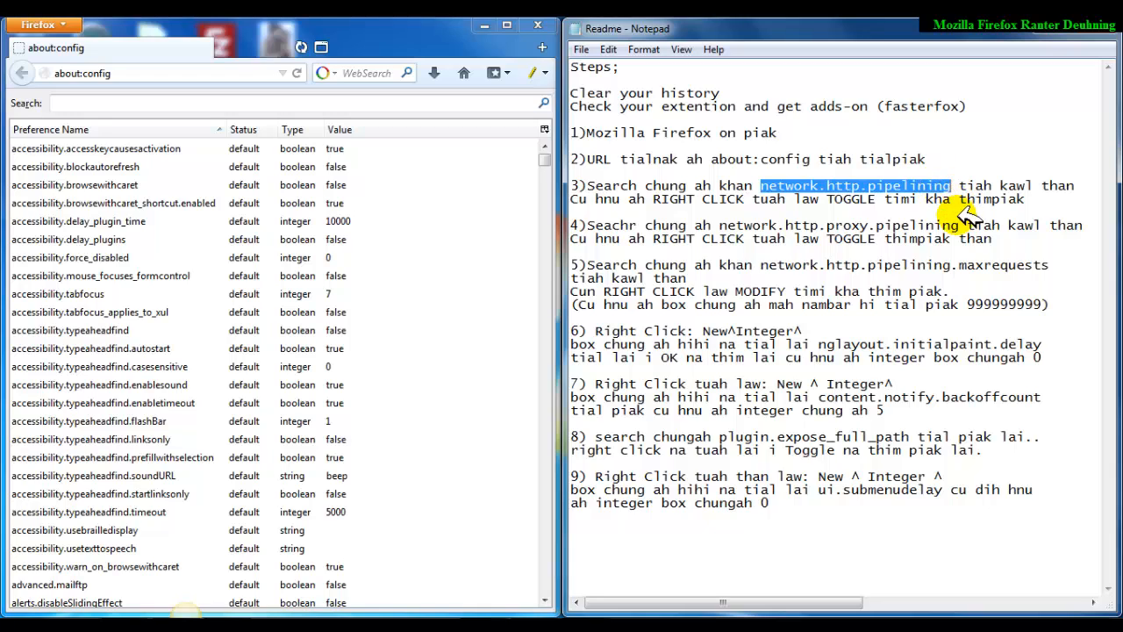
text(bet)
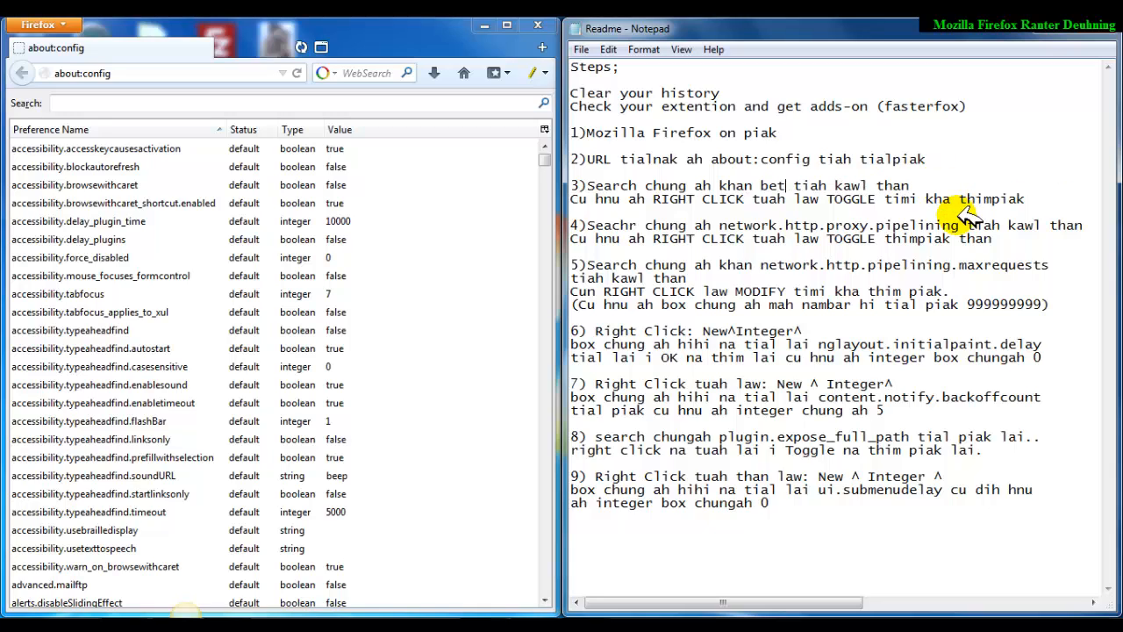
key(ctrl+z)
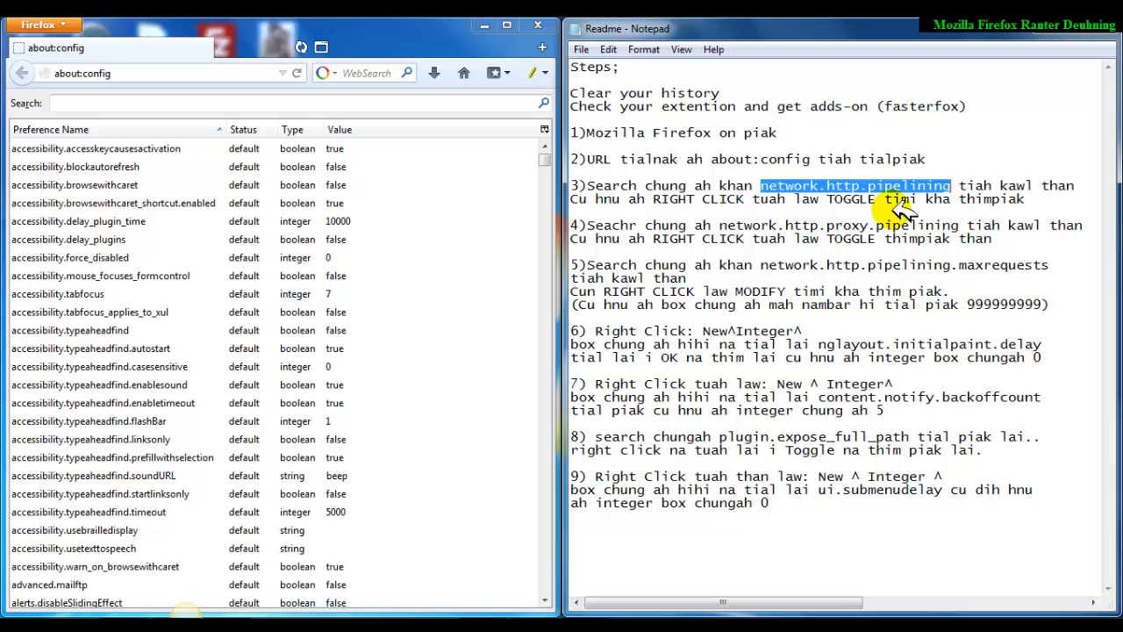
click(200, 104)
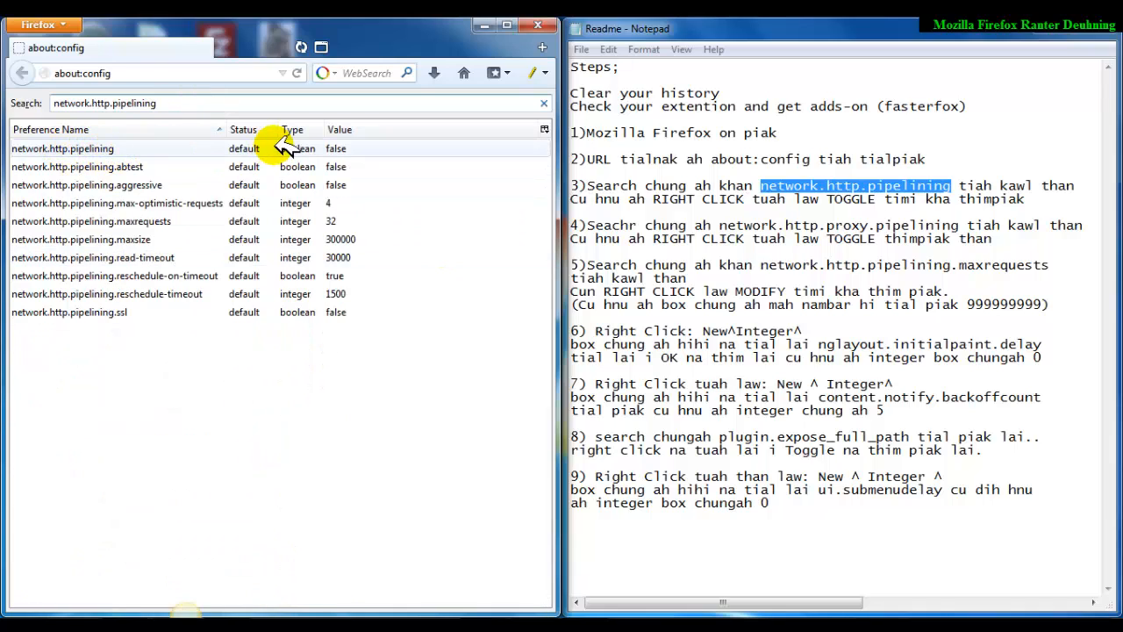
right_click(299, 149)
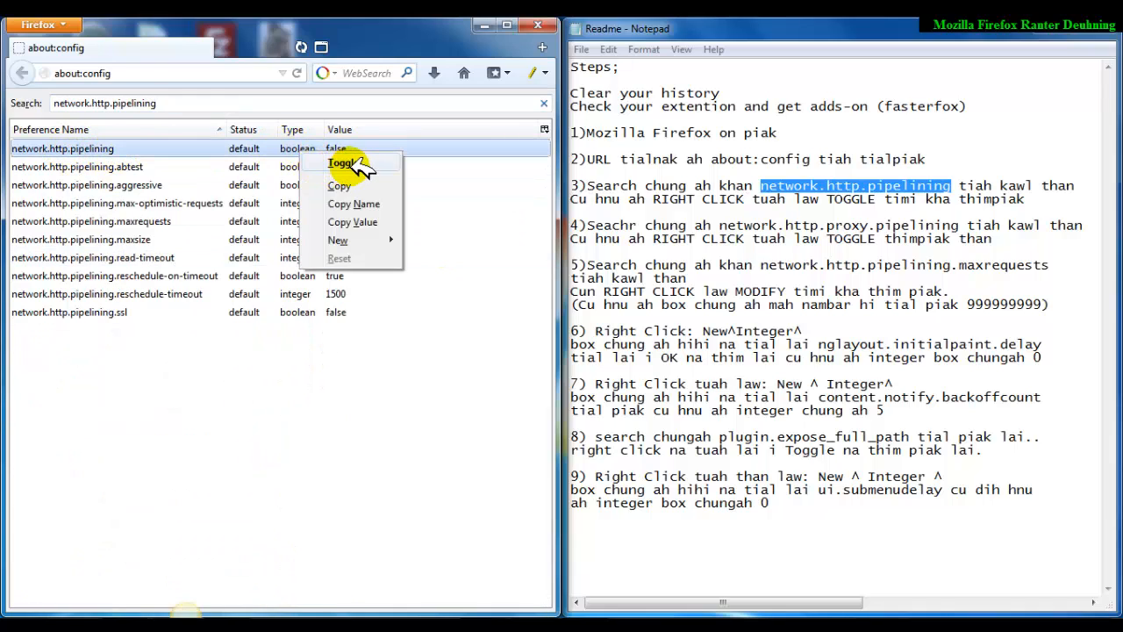
click(344, 163)
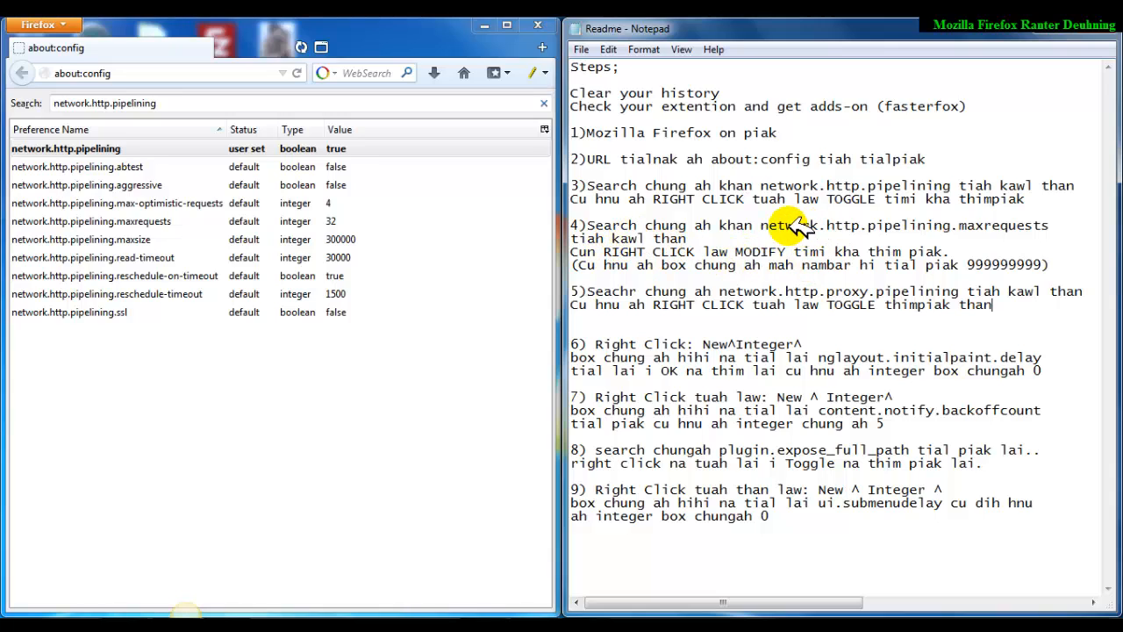
Set the network.http.pipelining.maxrequests preference to 999999999, following the Readme's fourth instruction
drag(760, 225, 1046, 224)
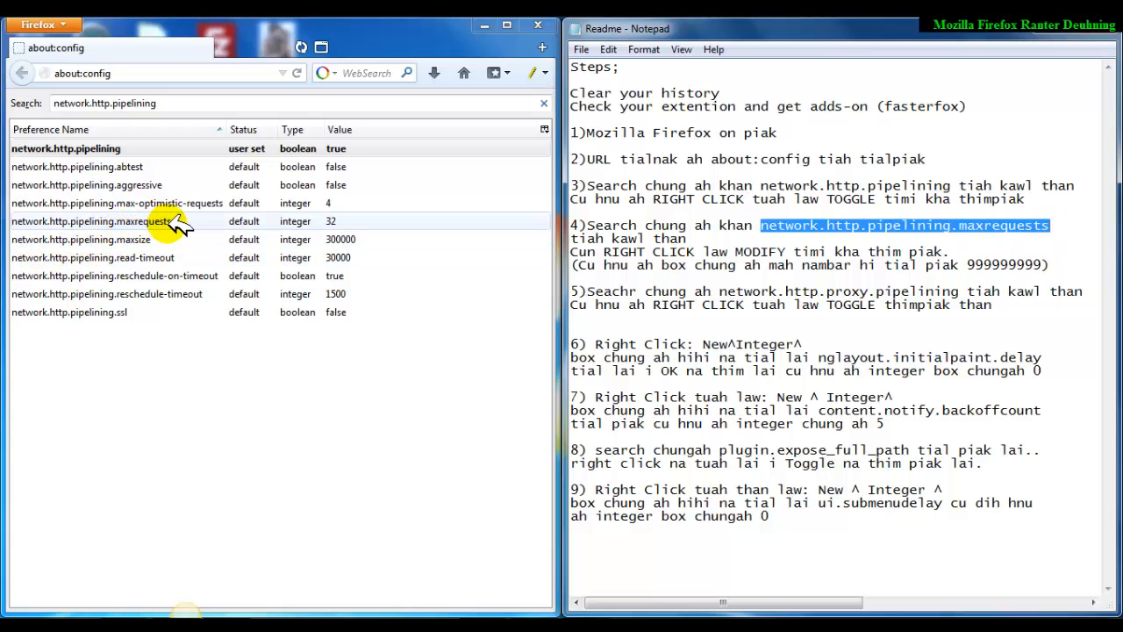
right_click(249, 225)
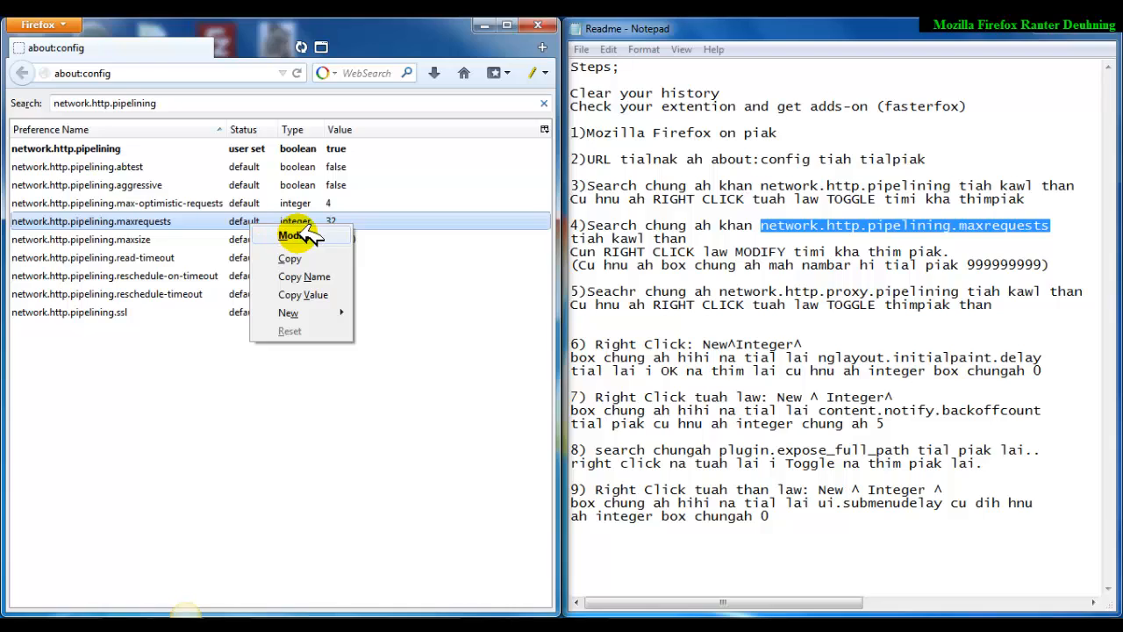
click(293, 236)
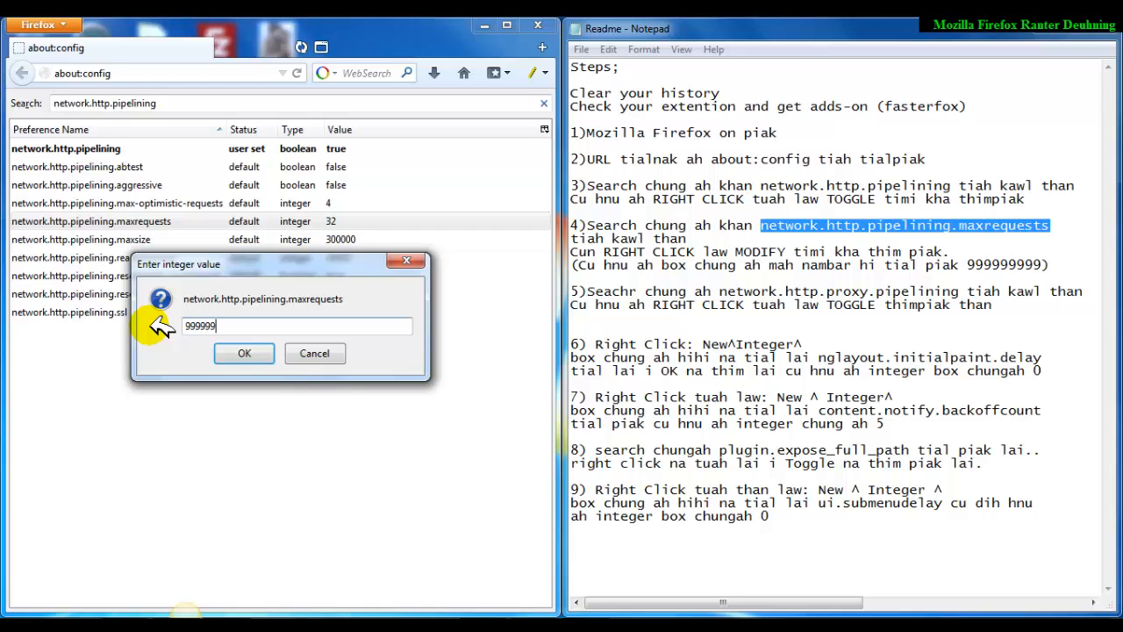
click(249, 353)
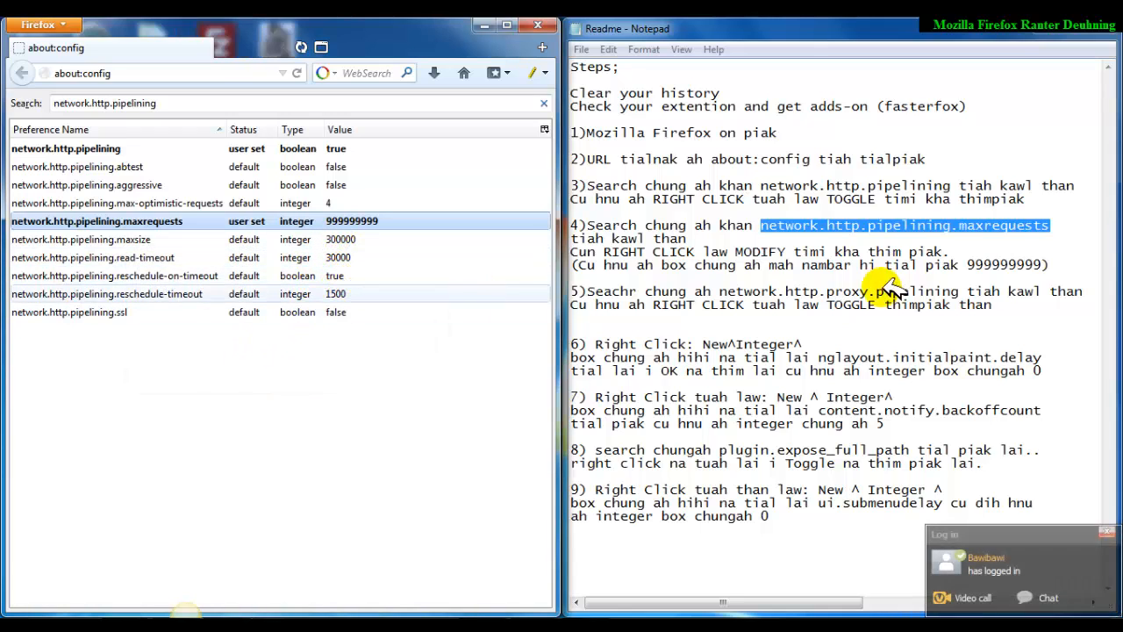
Start a new integer preference named nglayout.initialpaint.delay, following the Readme's fifth instruction
click(917, 264)
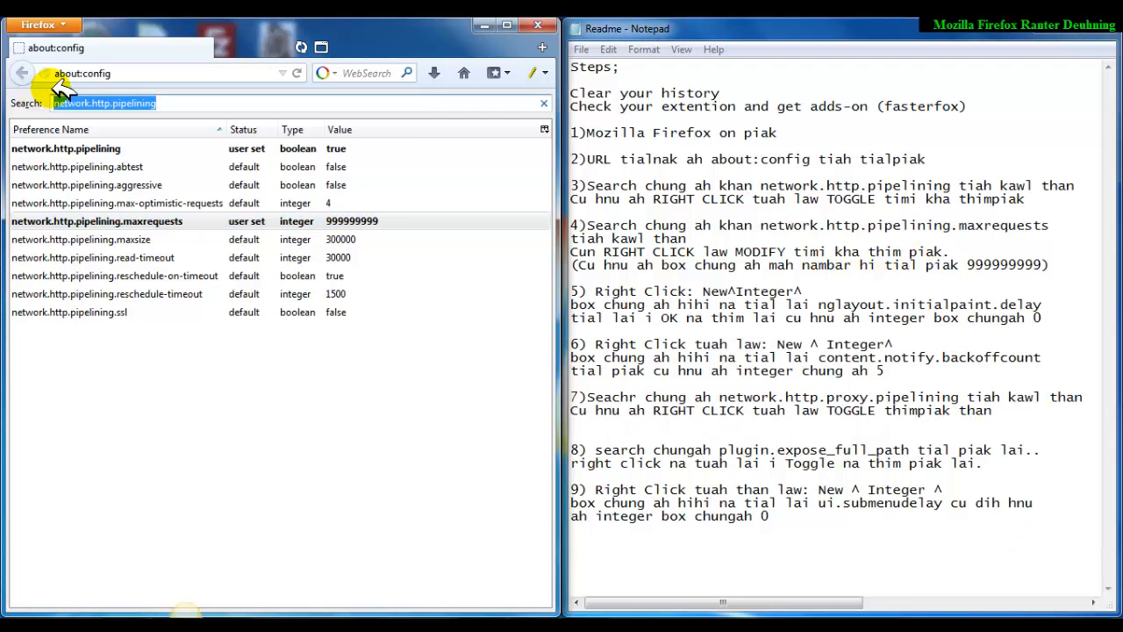
click(260, 510)
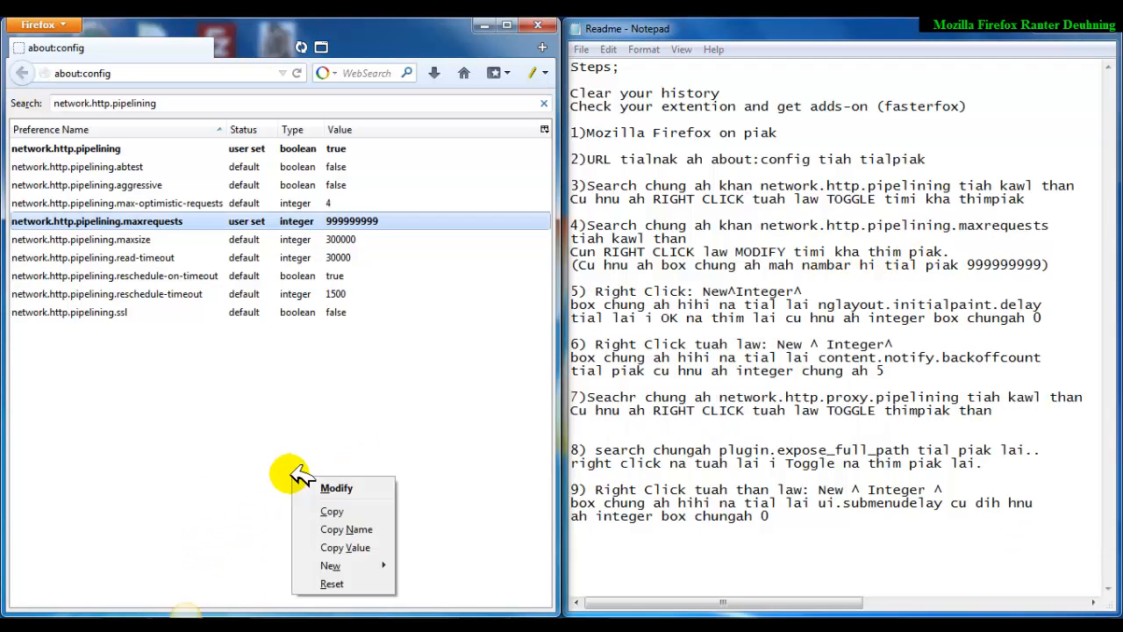
right_click(293, 477)
drag(703, 290, 795, 291)
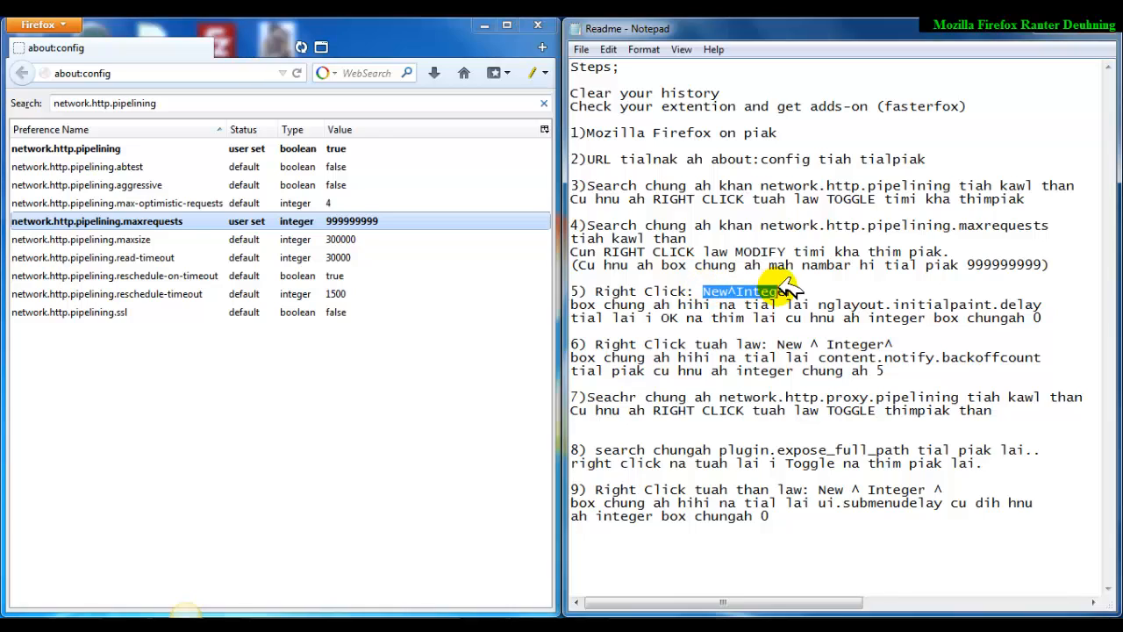
right_click(347, 463)
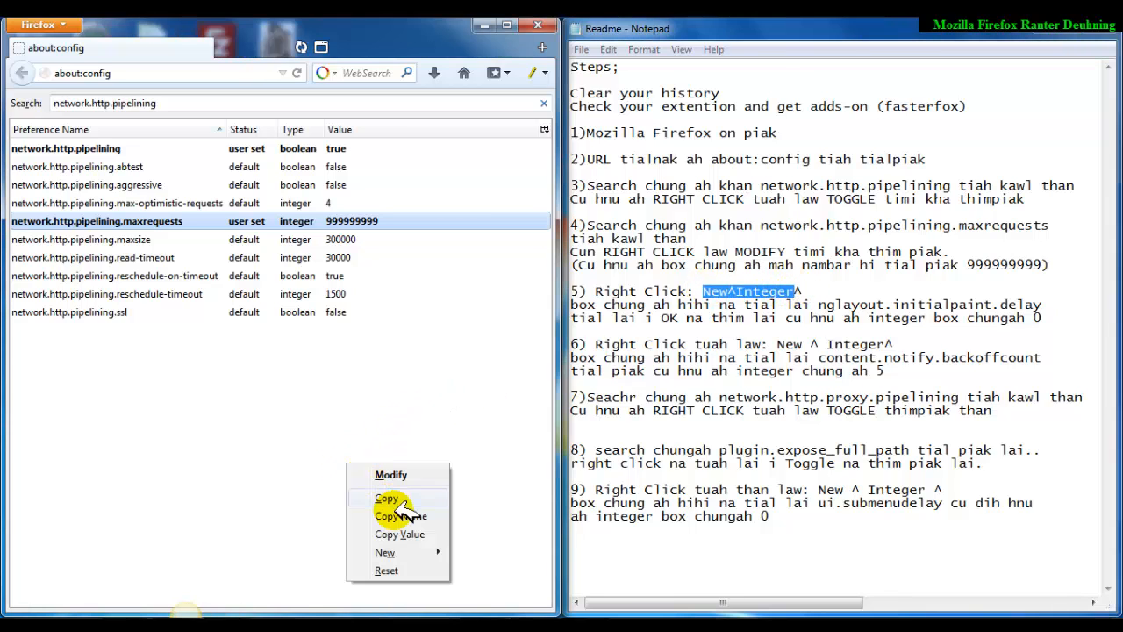
mouse_move(431, 553)
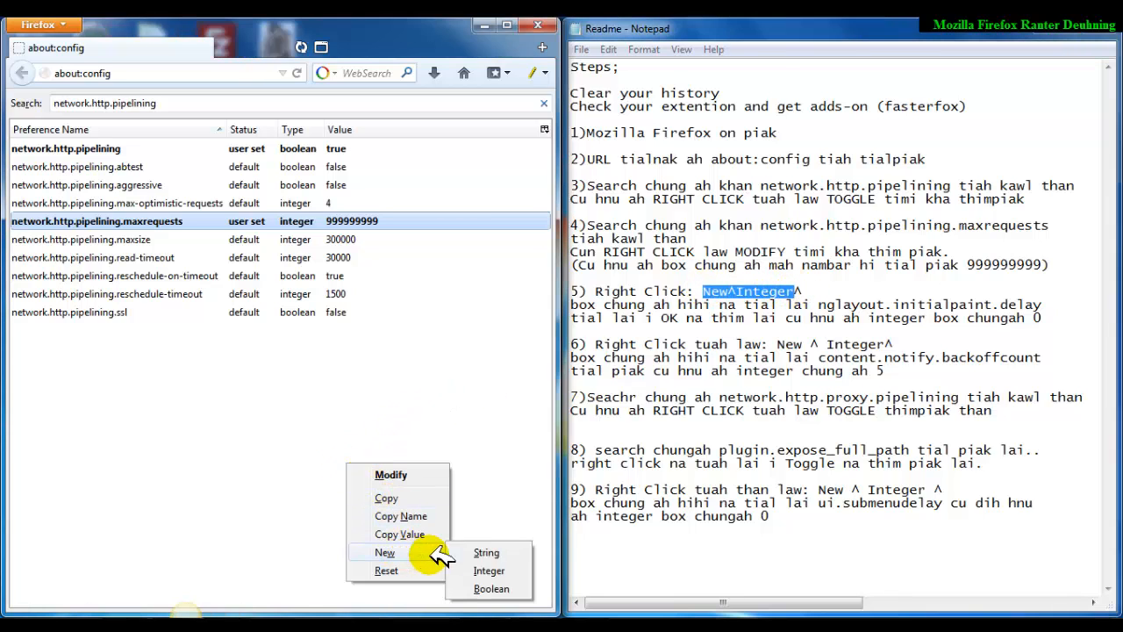
click(509, 570)
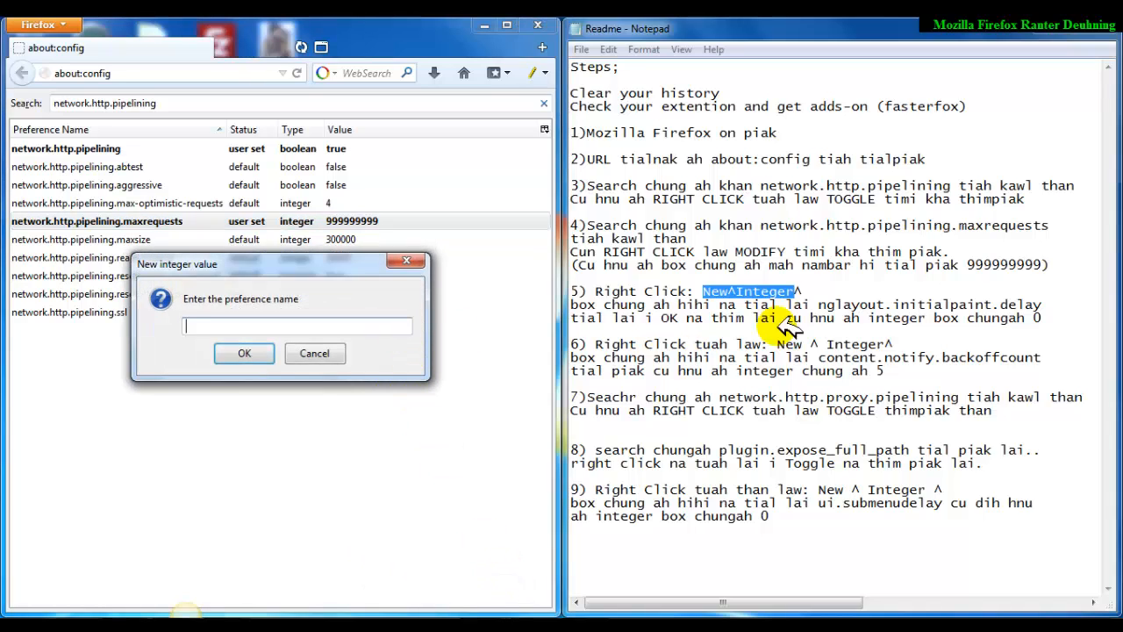
drag(818, 305, 1051, 309)
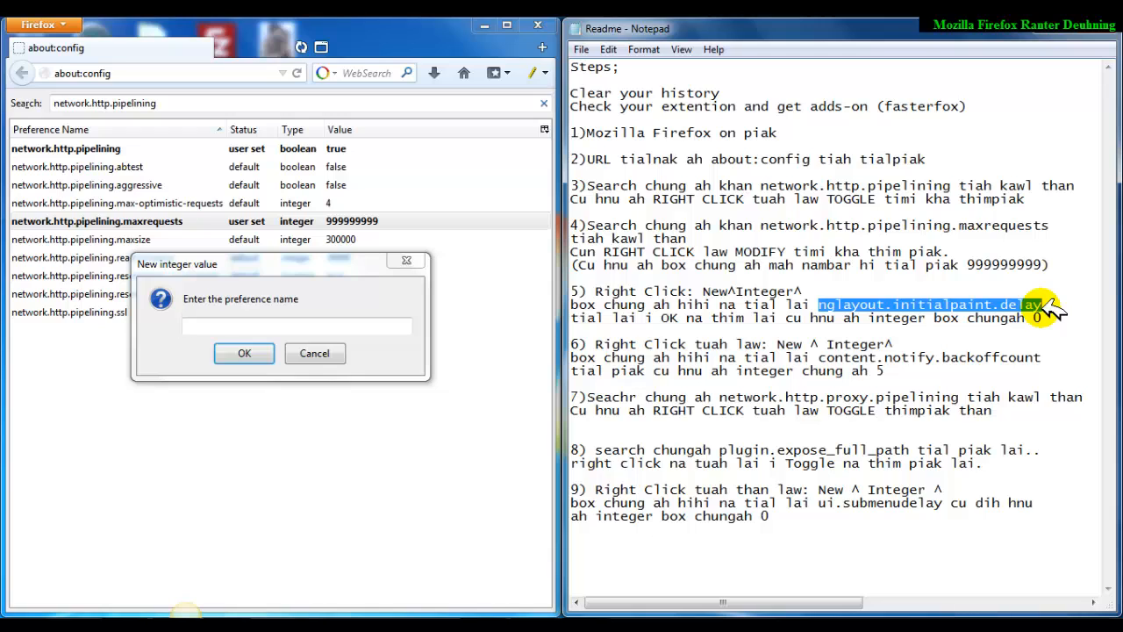
click(289, 323)
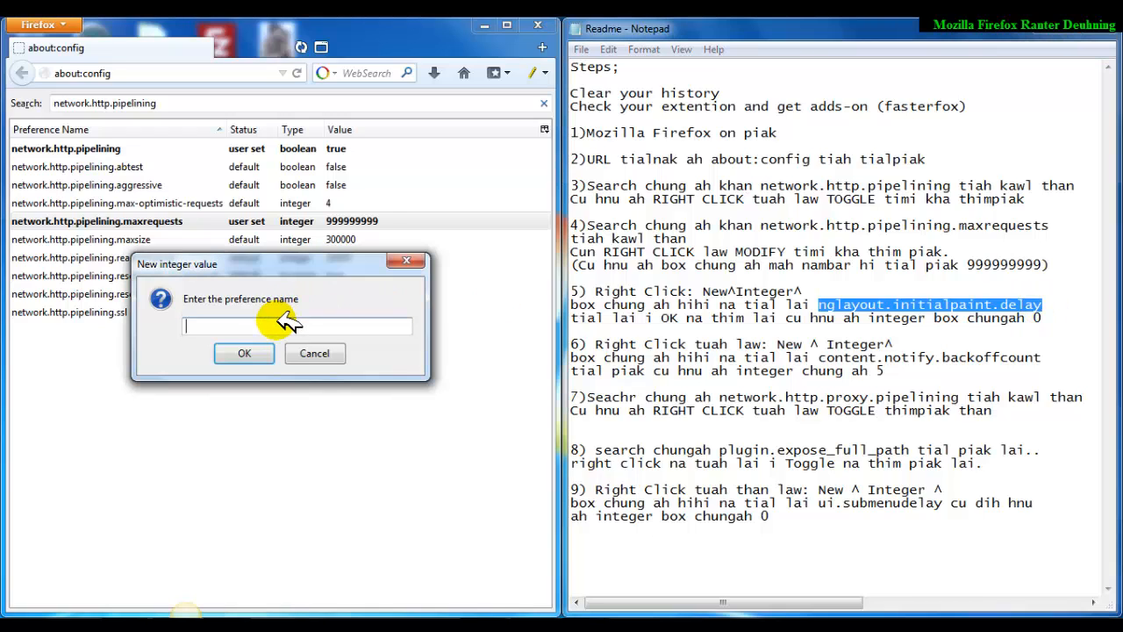
drag(310, 328, 158, 334)
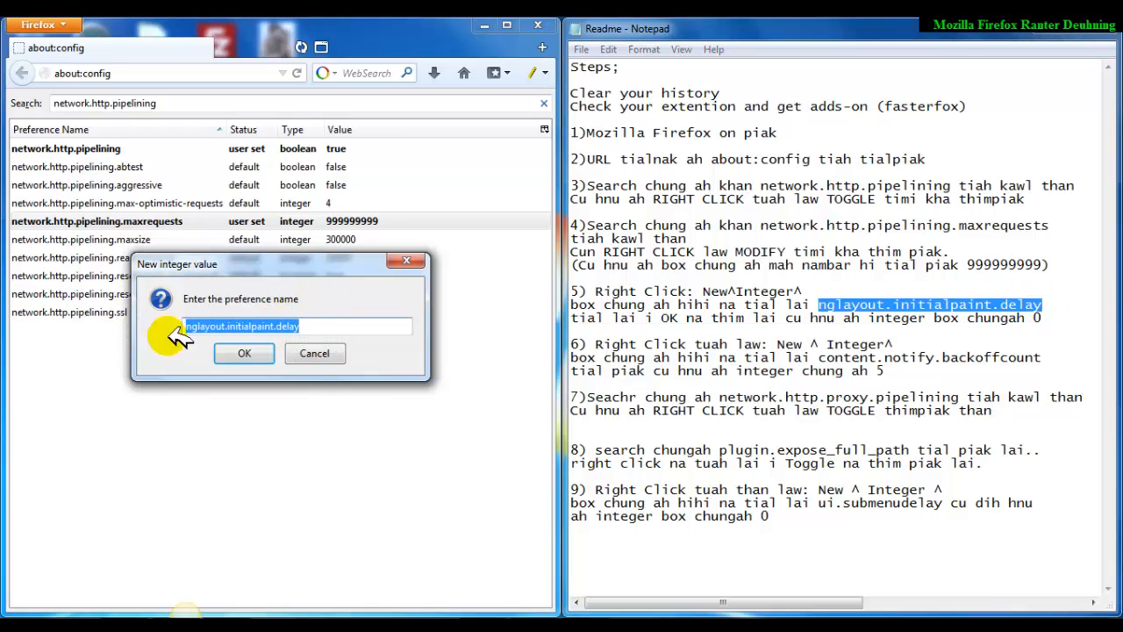
click(244, 352)
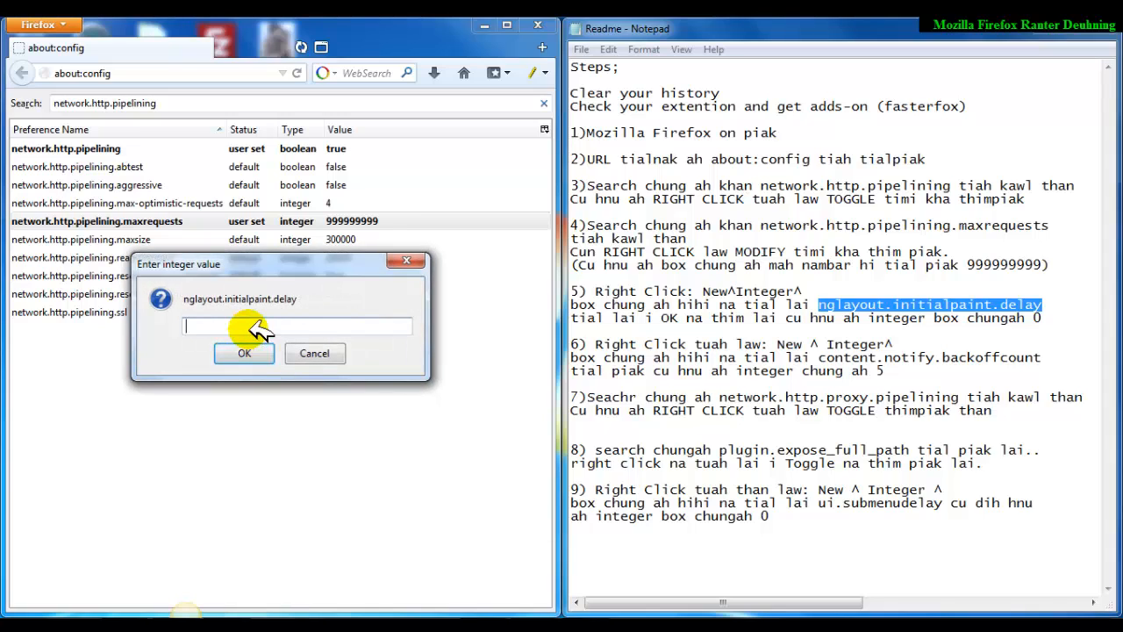
Set the integer value of nglayout.initialpaint.delay to 0, as given in the Readme
double_click(1035, 318)
click(369, 325)
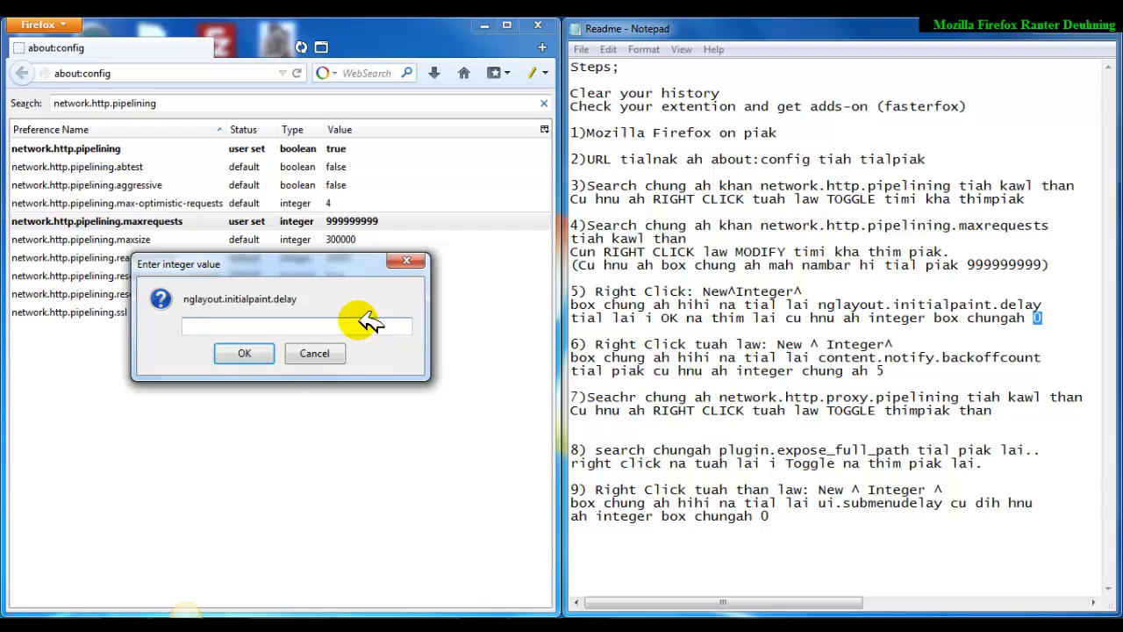
text(0)
click(244, 353)
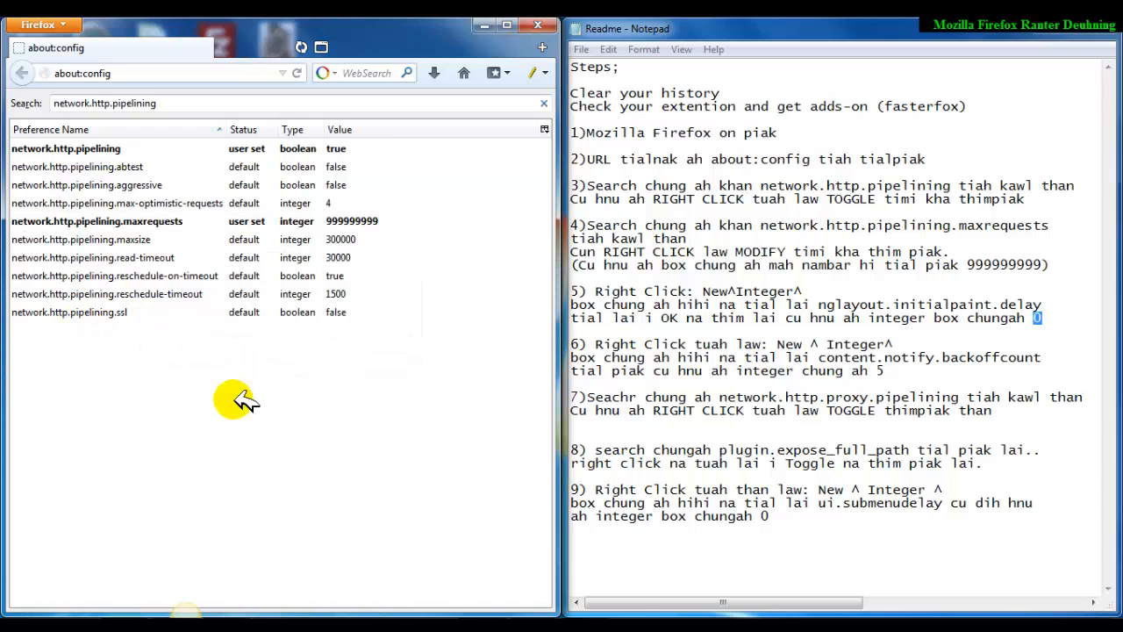
Create a new integer preference named content.notify.backoffcount with the value 5, following the Readme's sixth instruction
right_click(281, 369)
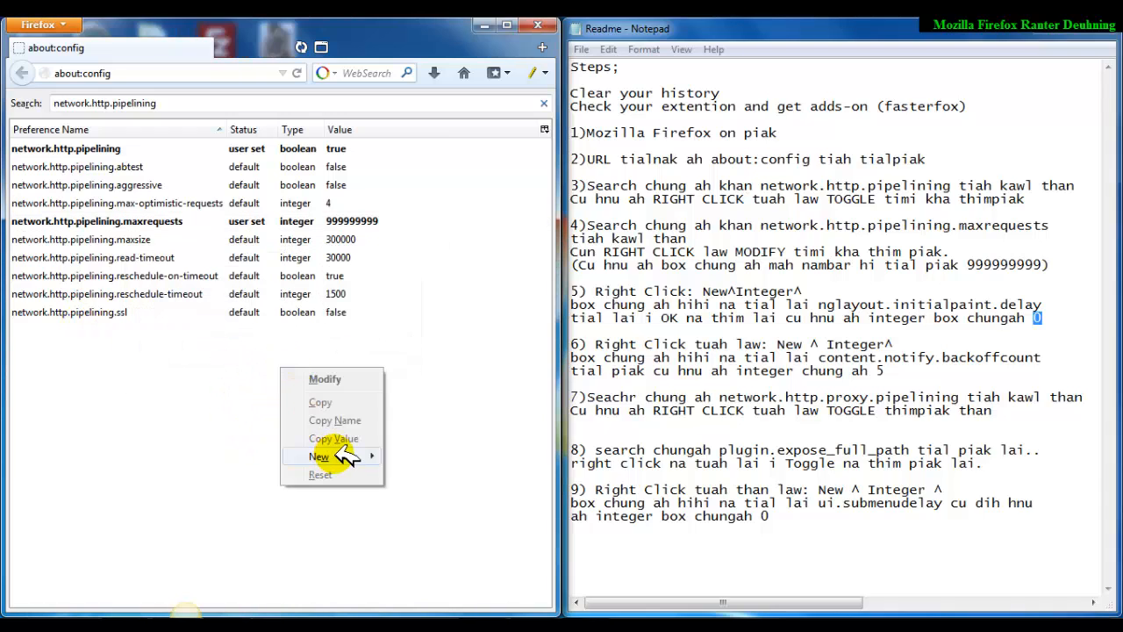
mouse_move(346, 454)
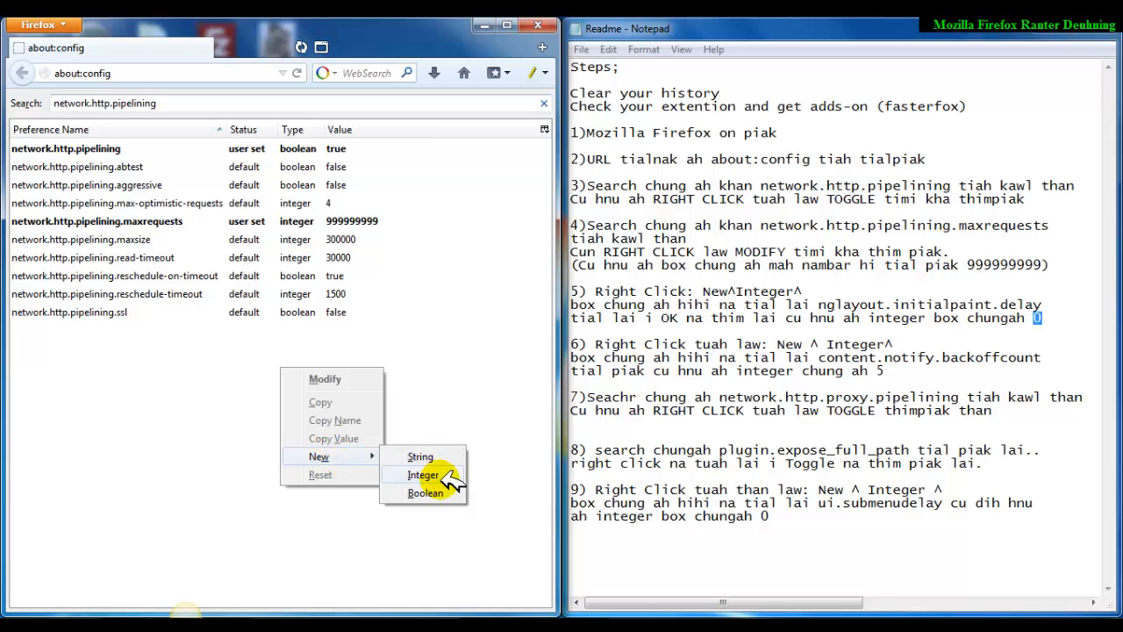
click(423, 475)
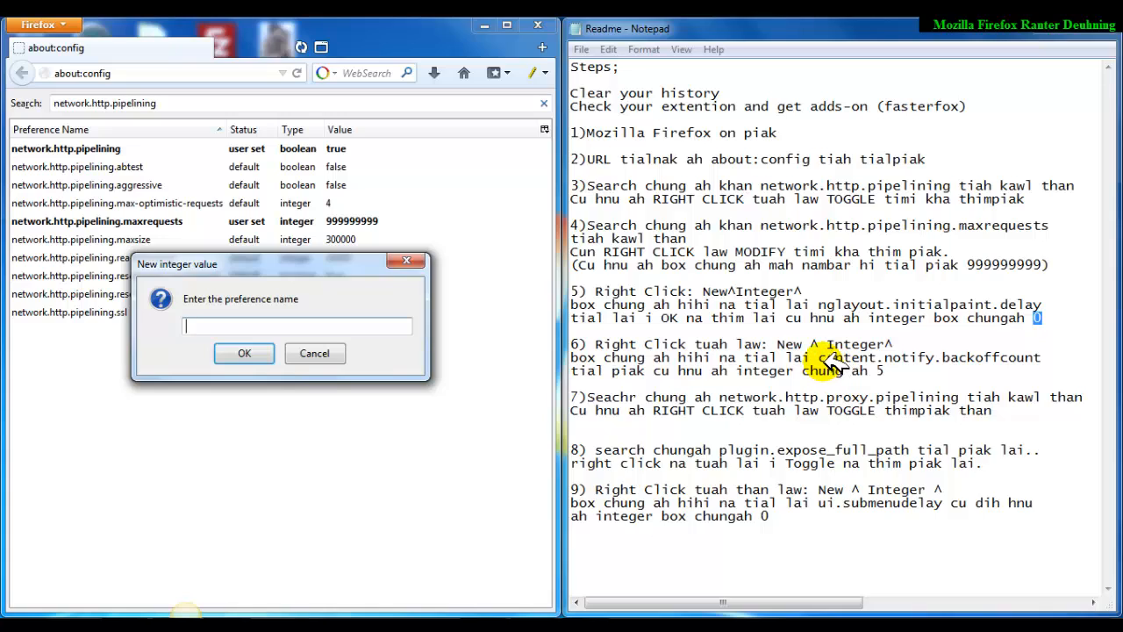
drag(819, 358, 1057, 357)
key(ctrl+c)
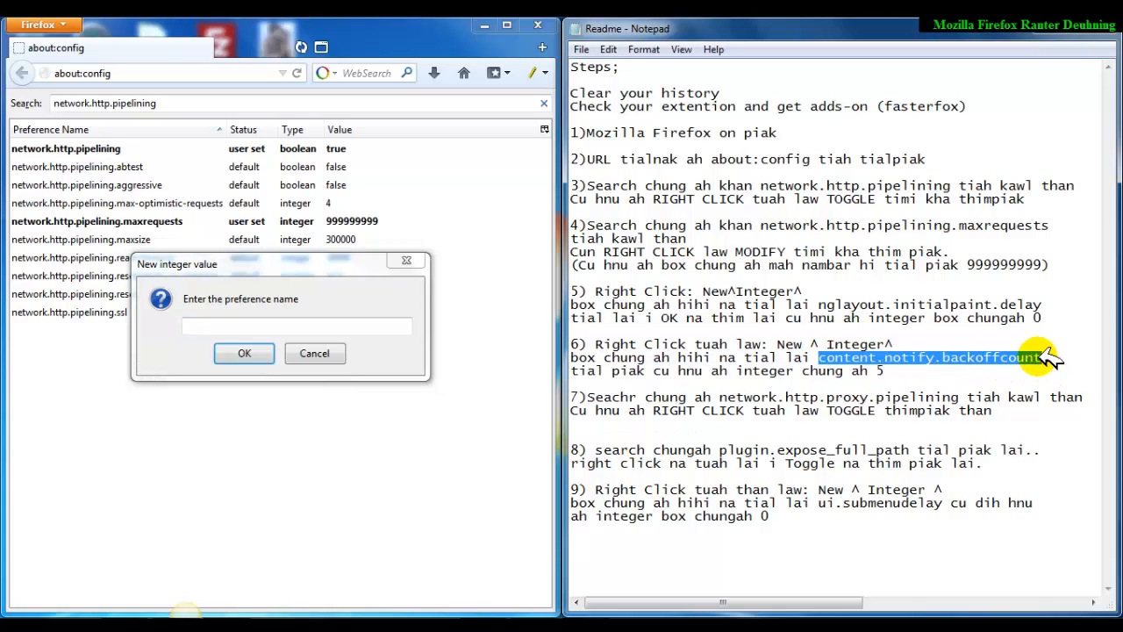
click(335, 325)
key(ctrl+v)
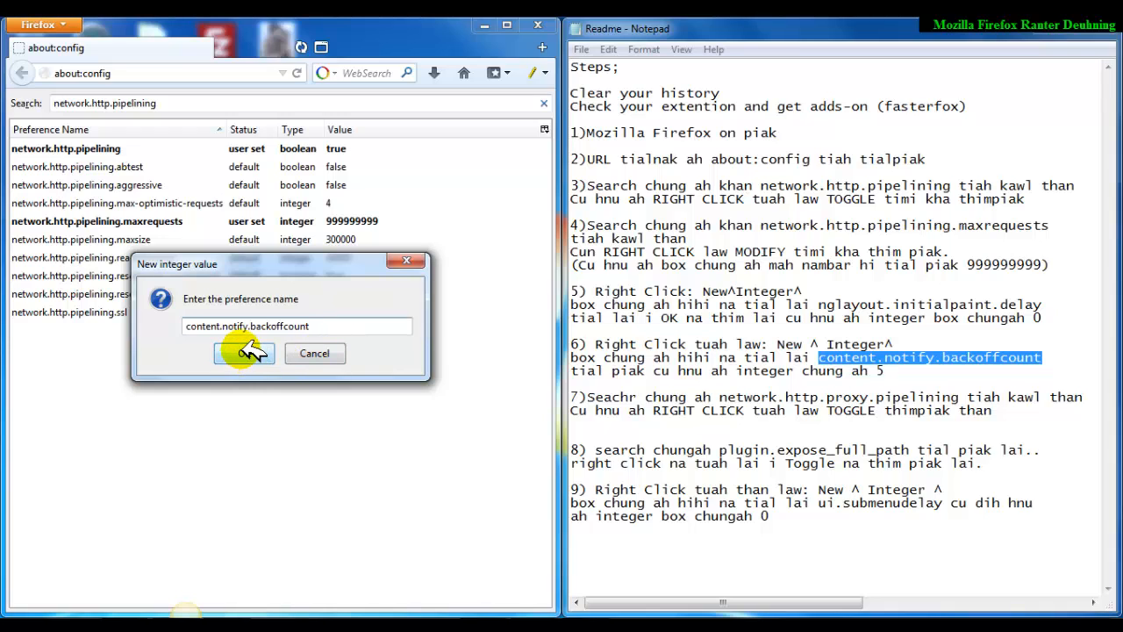
click(246, 353)
text(5)
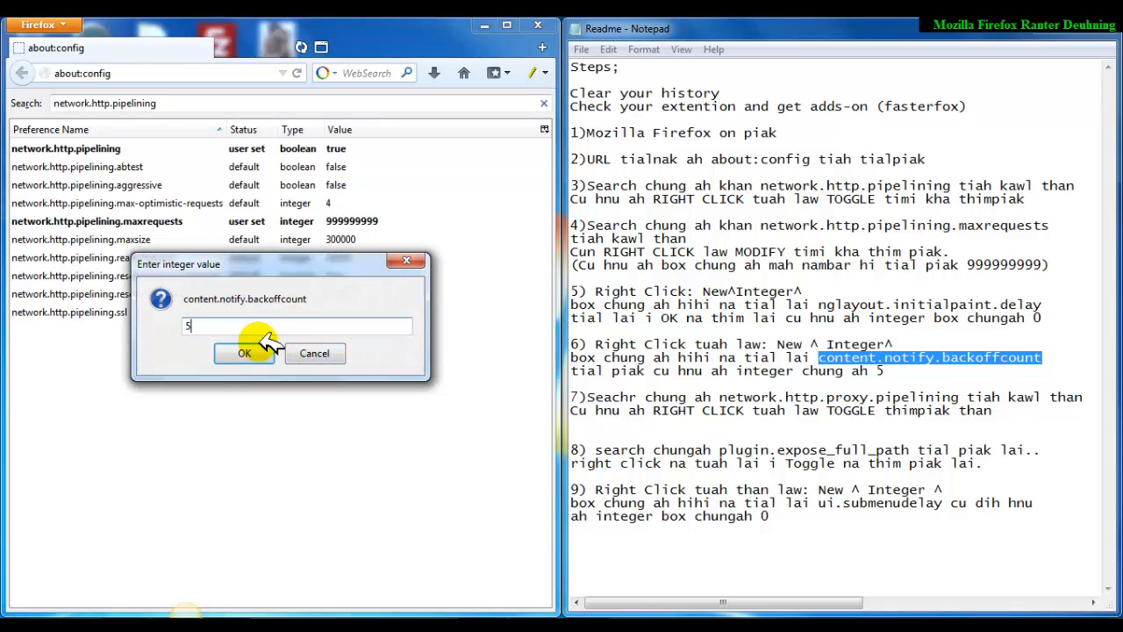
click(248, 352)
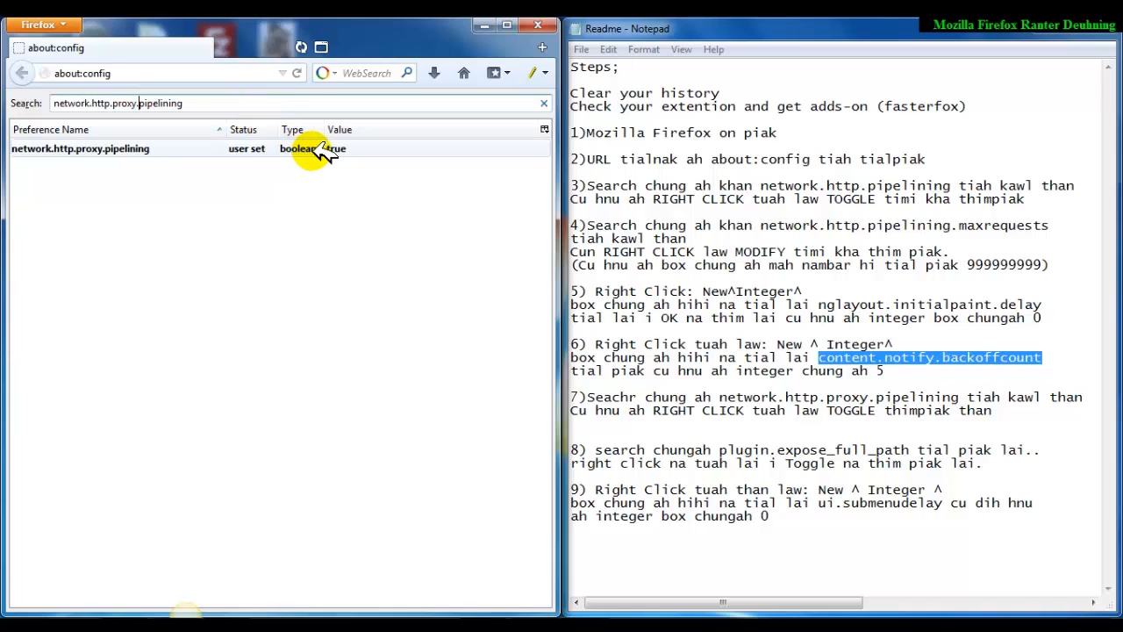
Toggle the network.http.proxy.pipelining preference to false and back to true
right_click(298, 151)
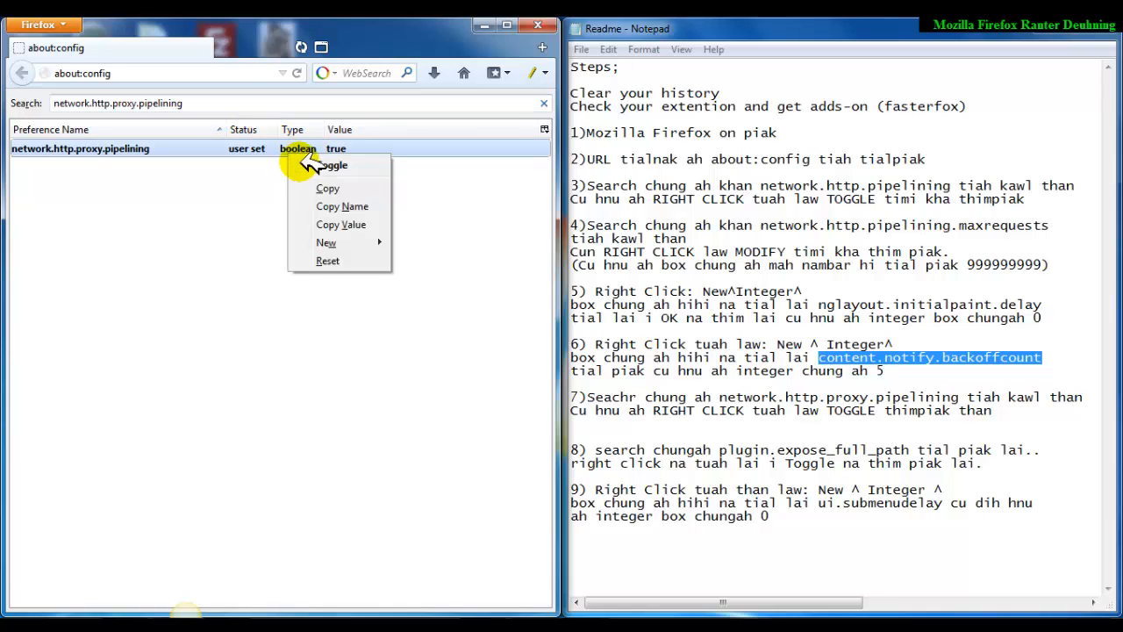
click(331, 167)
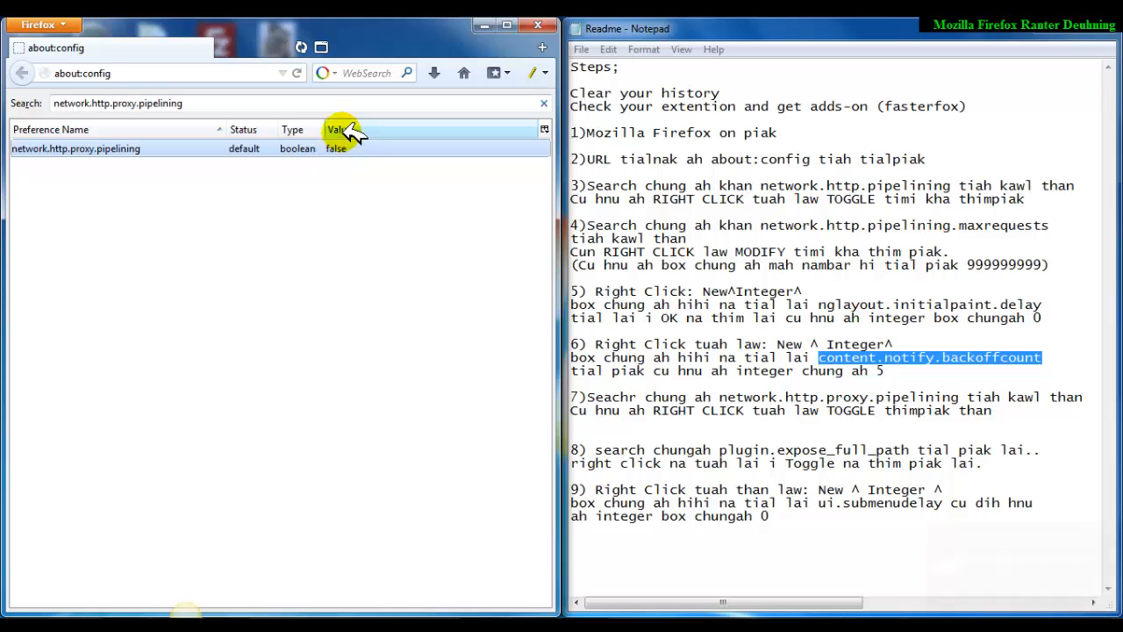
right_click(348, 154)
click(388, 165)
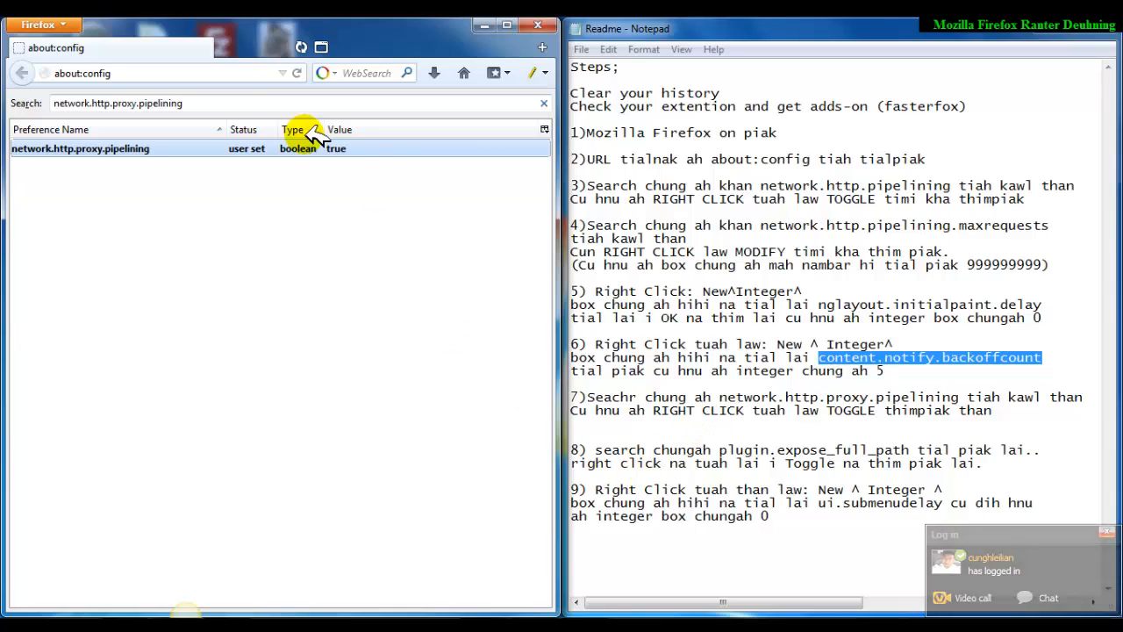
Filter the preferences by plugin.expose_full_path, copied from the Readme's eighth instruction
drag(250, 102, 13, 100)
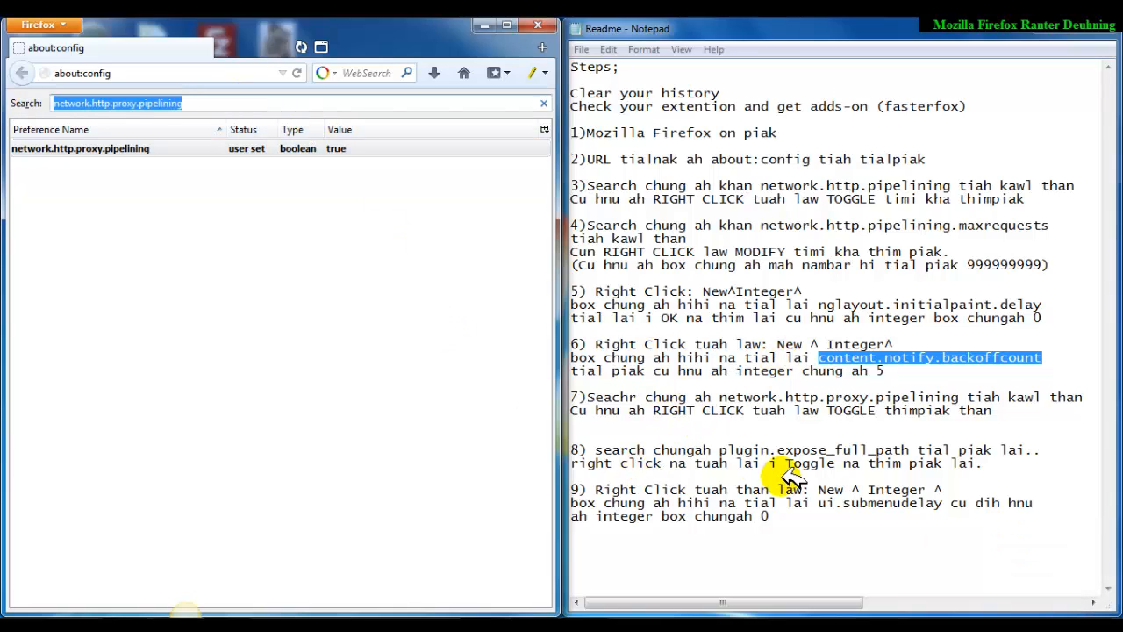
drag(720, 449, 922, 448)
key(ctrl+c)
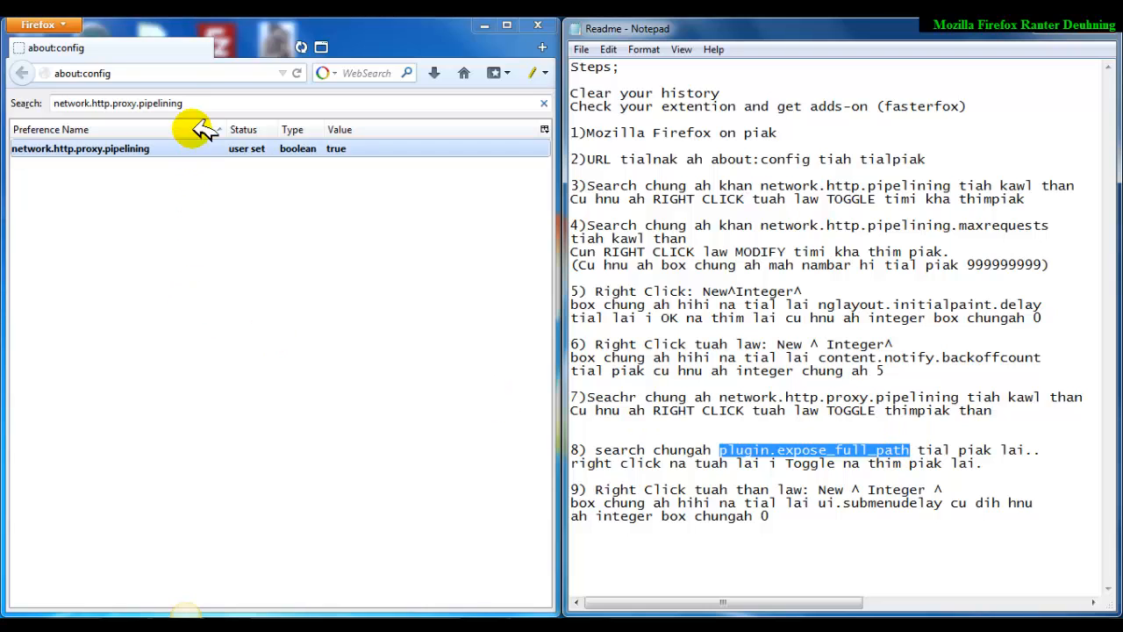
drag(196, 104, 3, 103)
key(ctrl+v)
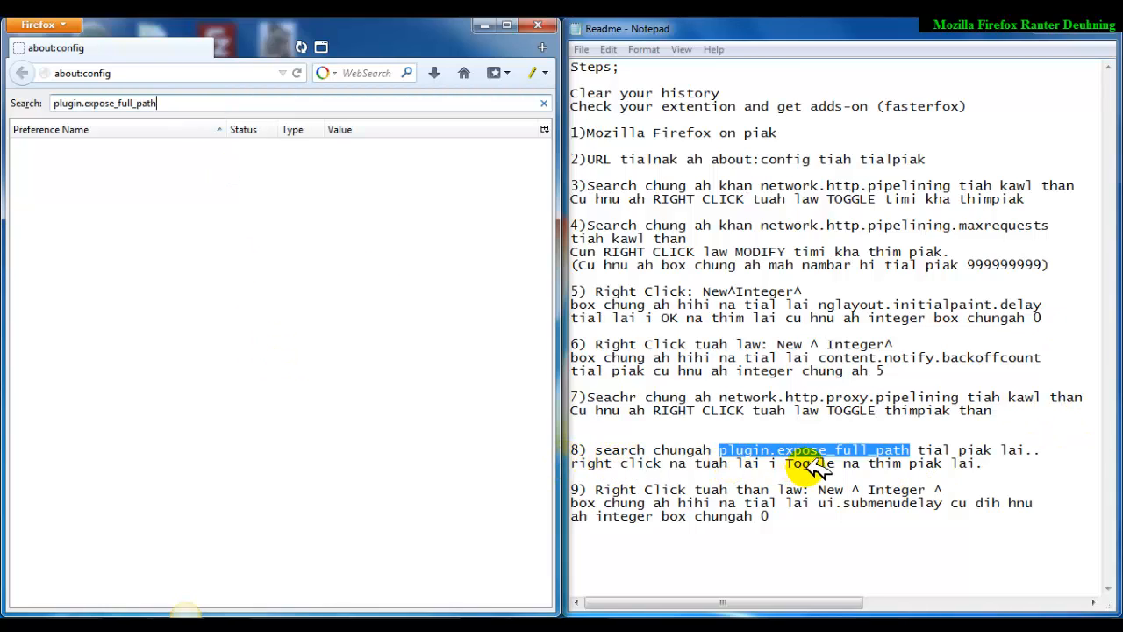
Review the types offered for a new preference and the ui.submenudelay name and value 0 in the Readme's ninth instruction
right_click(421, 453)
right_click(361, 377)
mouse_move(407, 464)
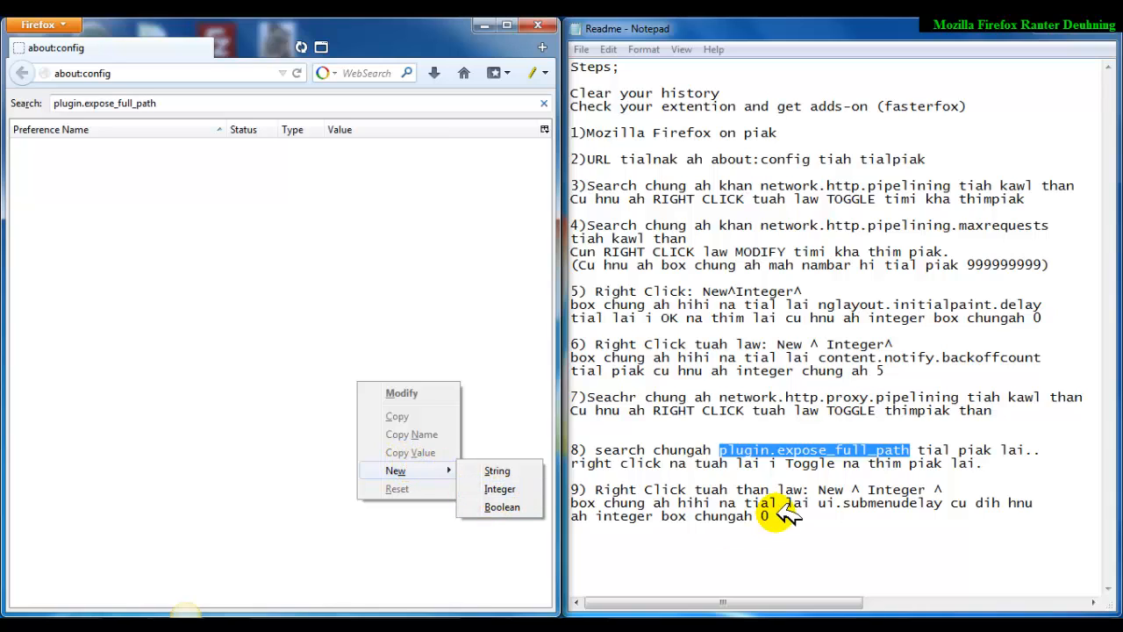
drag(819, 503, 948, 505)
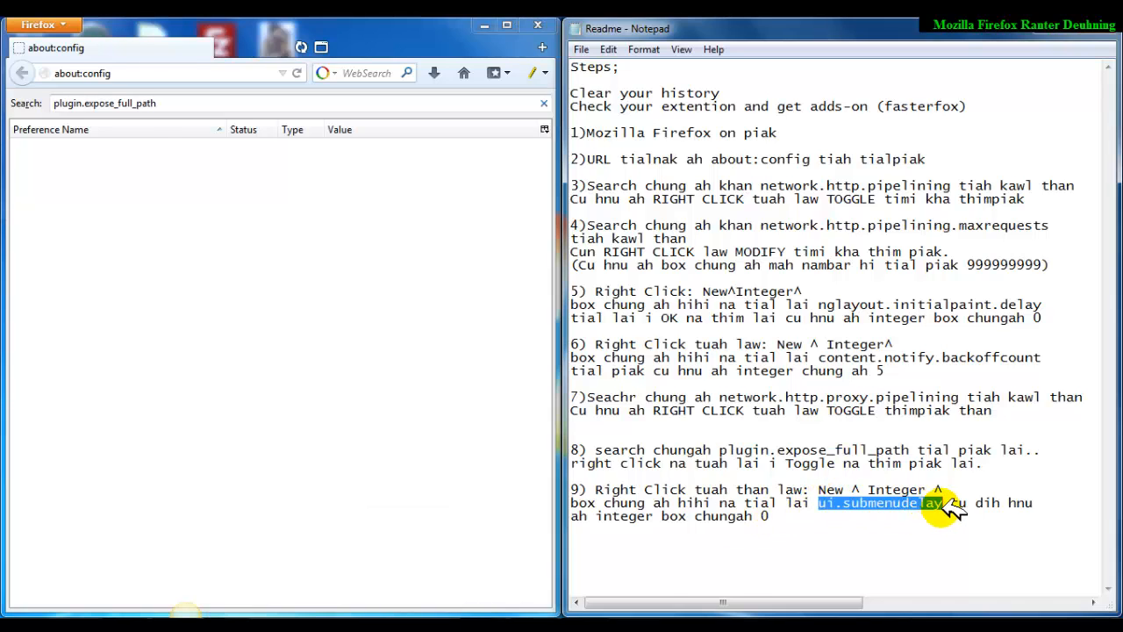
double_click(763, 516)
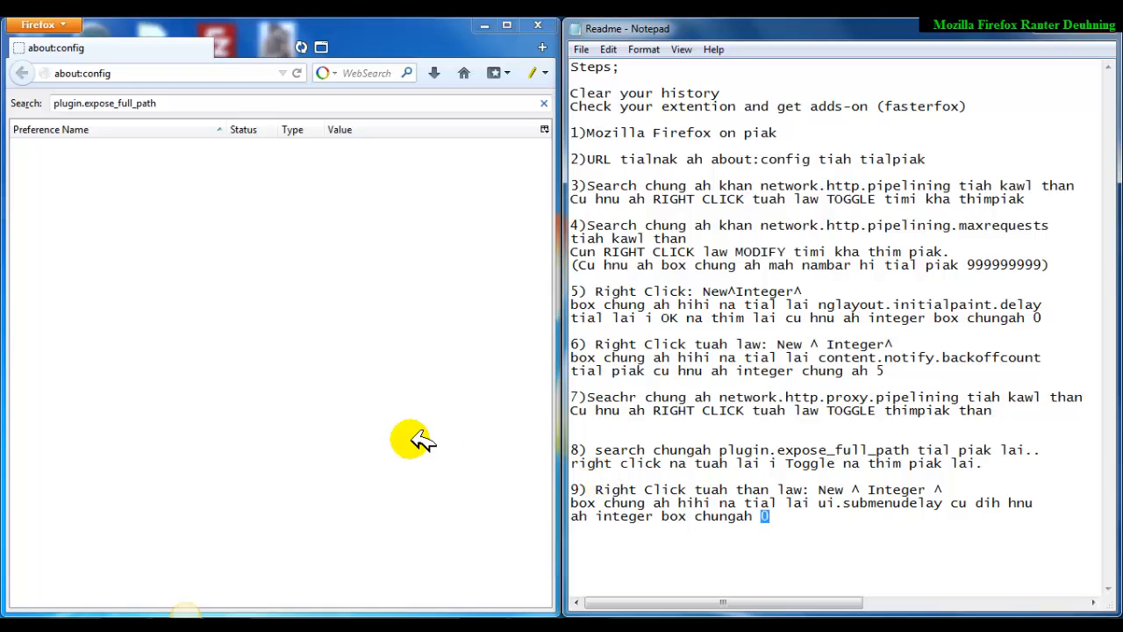